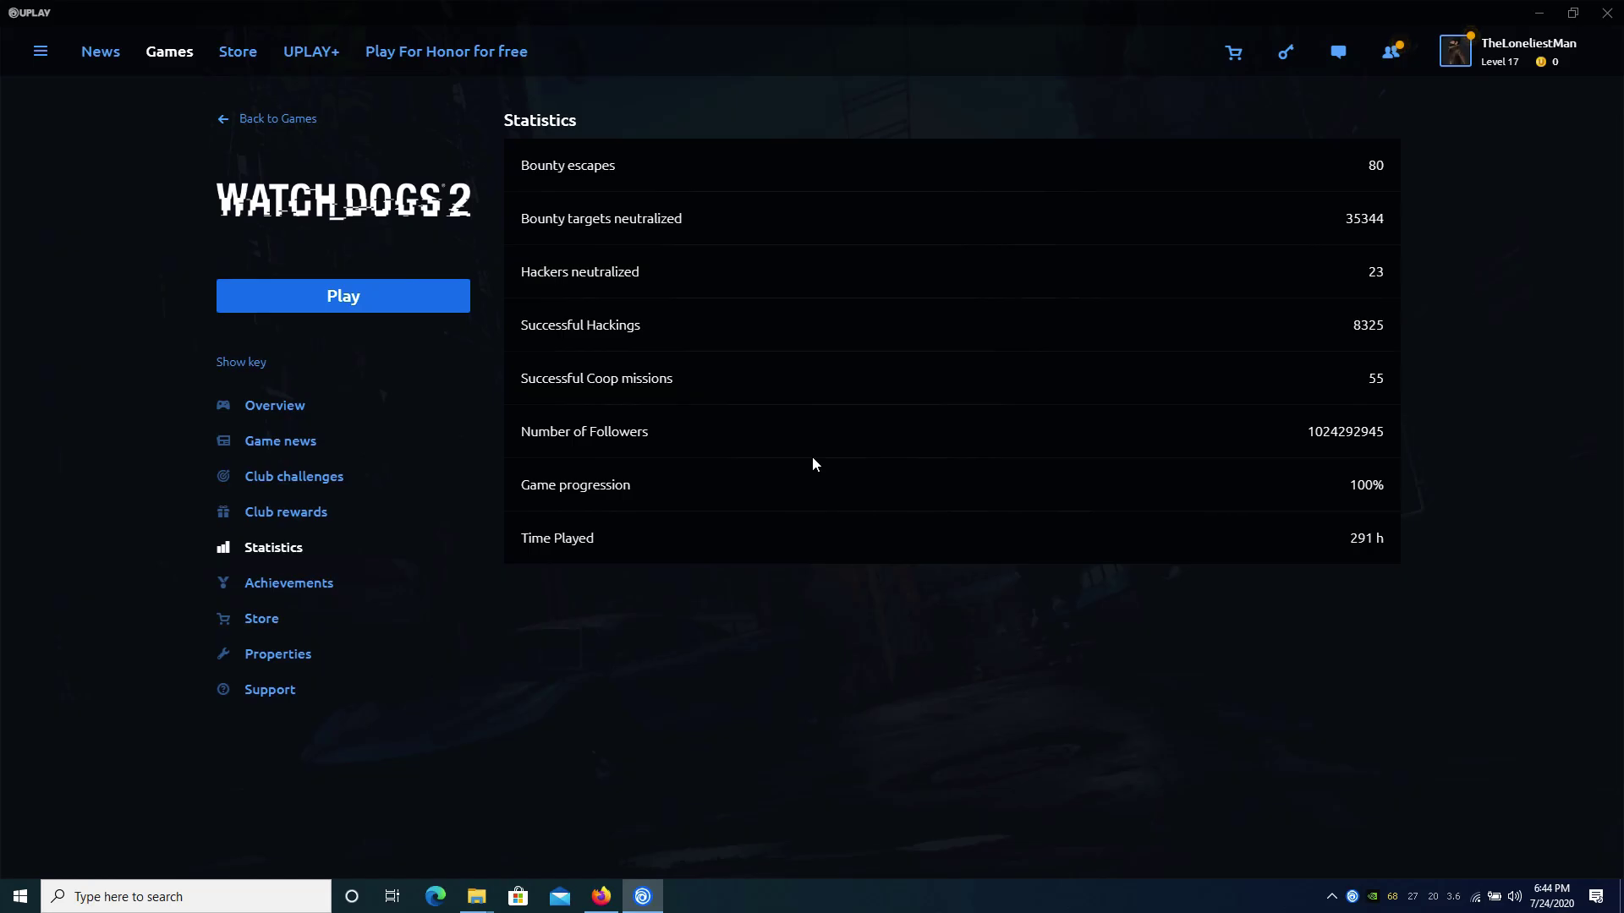
pyautogui.hotkey('alt', 'z')
pyautogui.click(1320, 297)
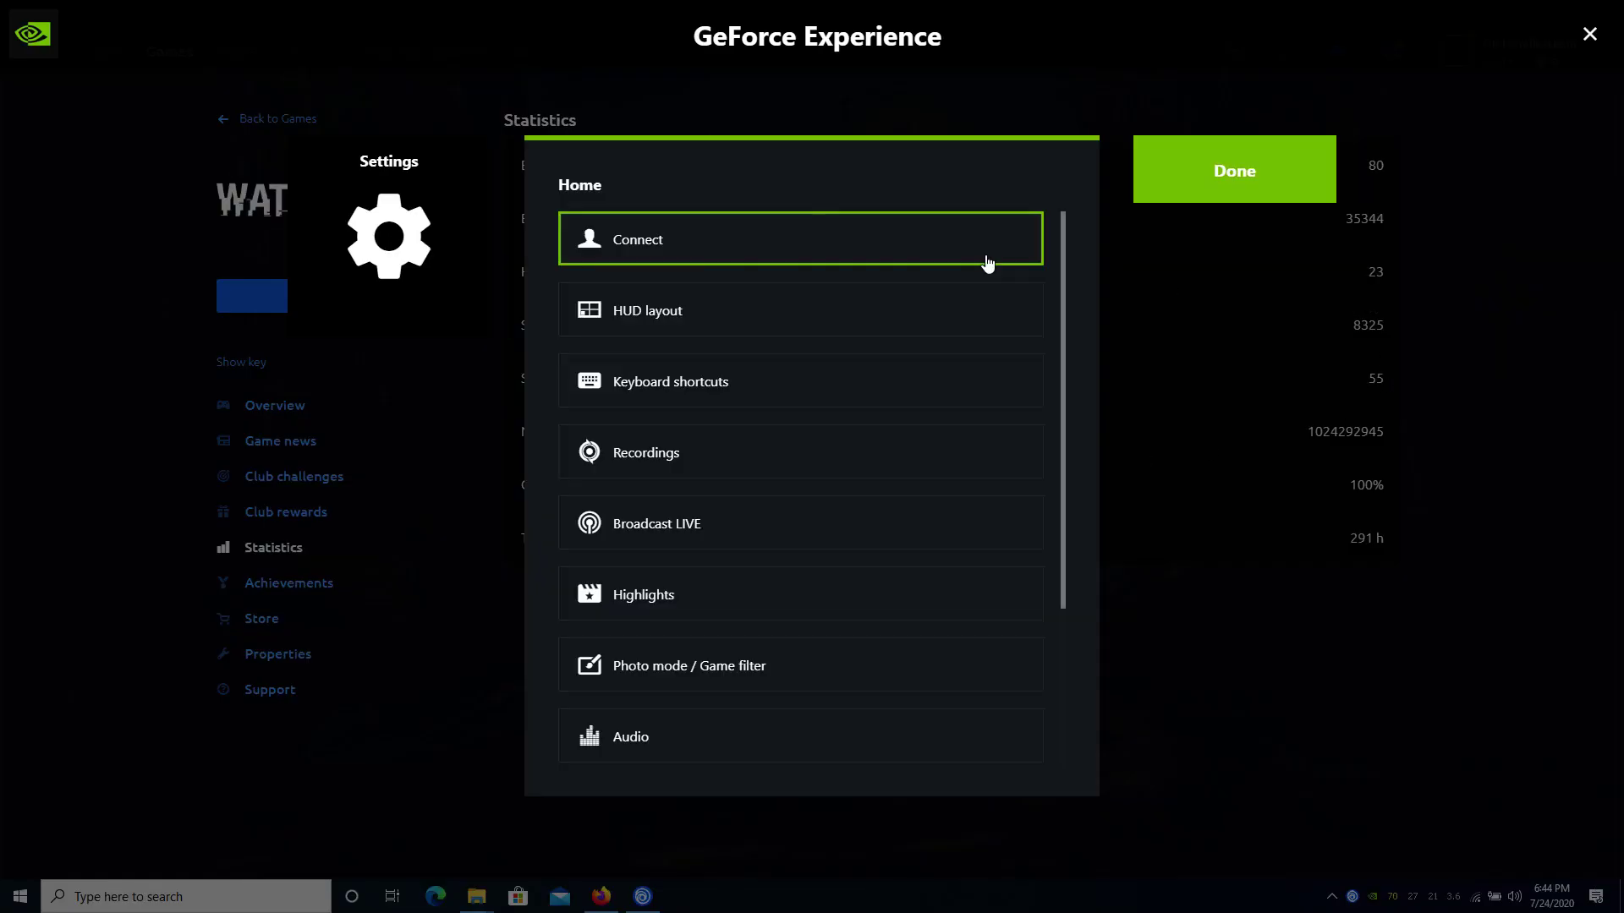
pyautogui.click(794, 233)
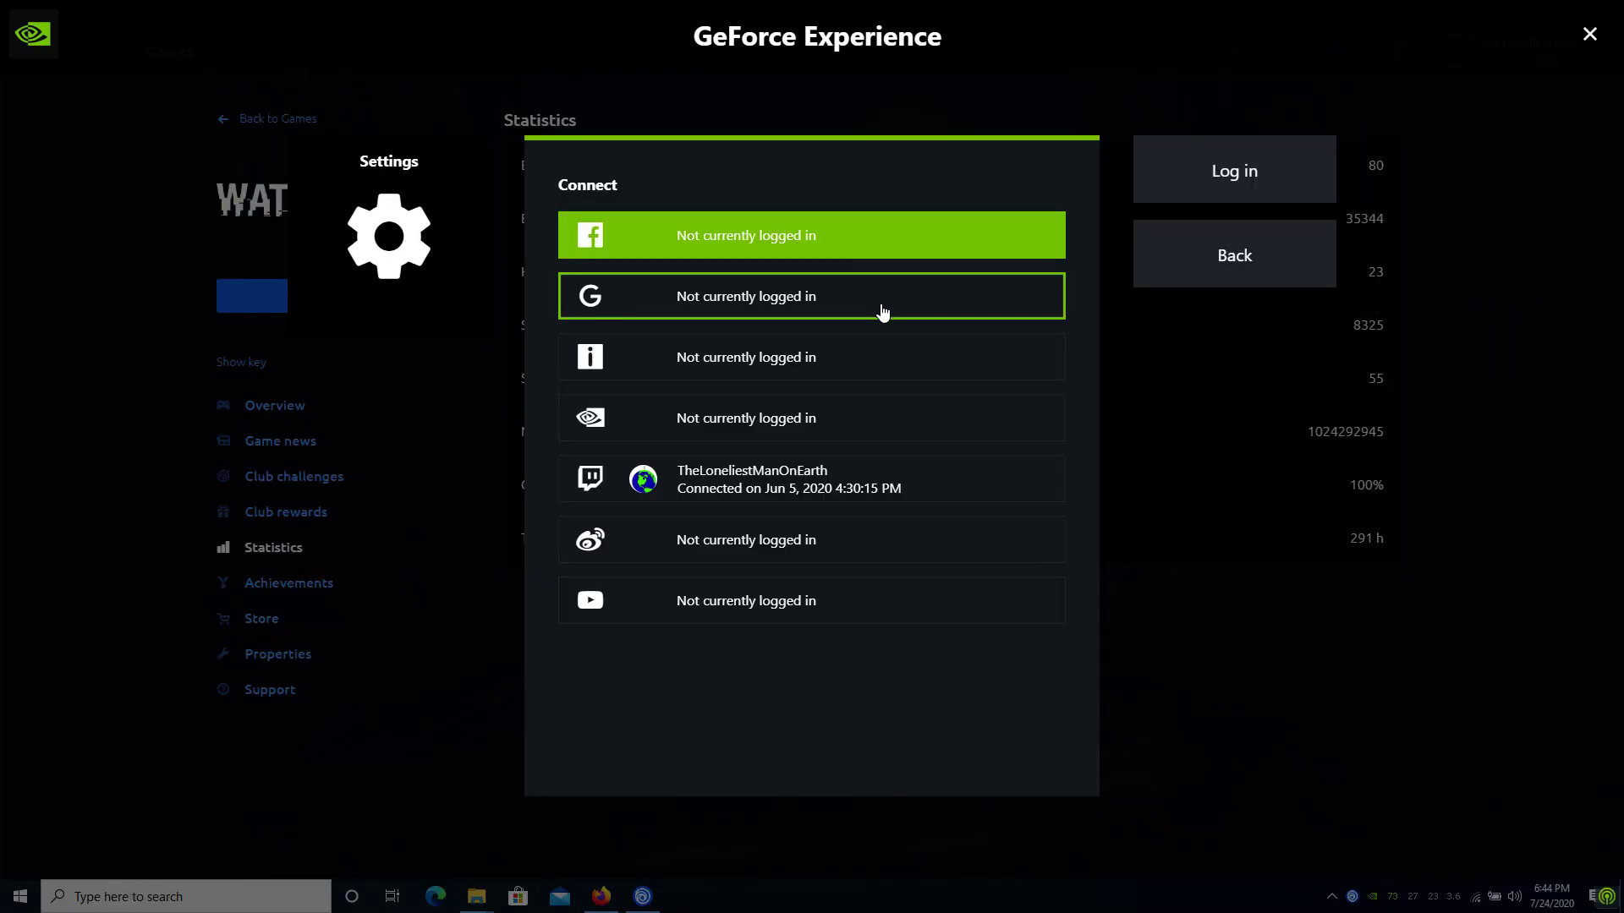
pyautogui.click(908, 602)
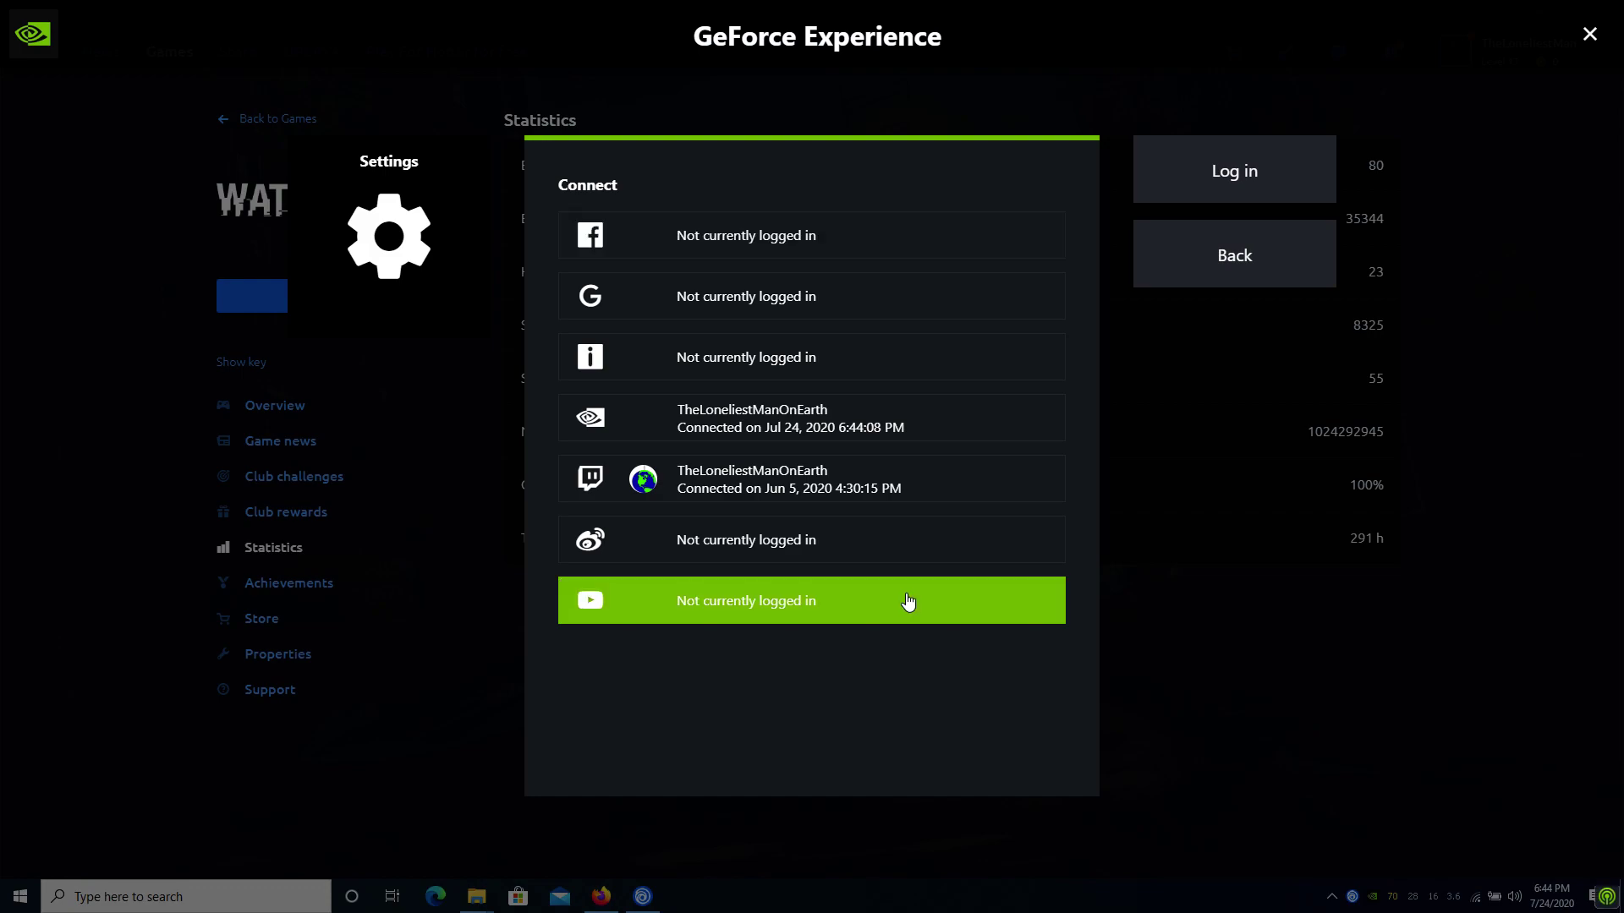
pyautogui.click(1181, 201)
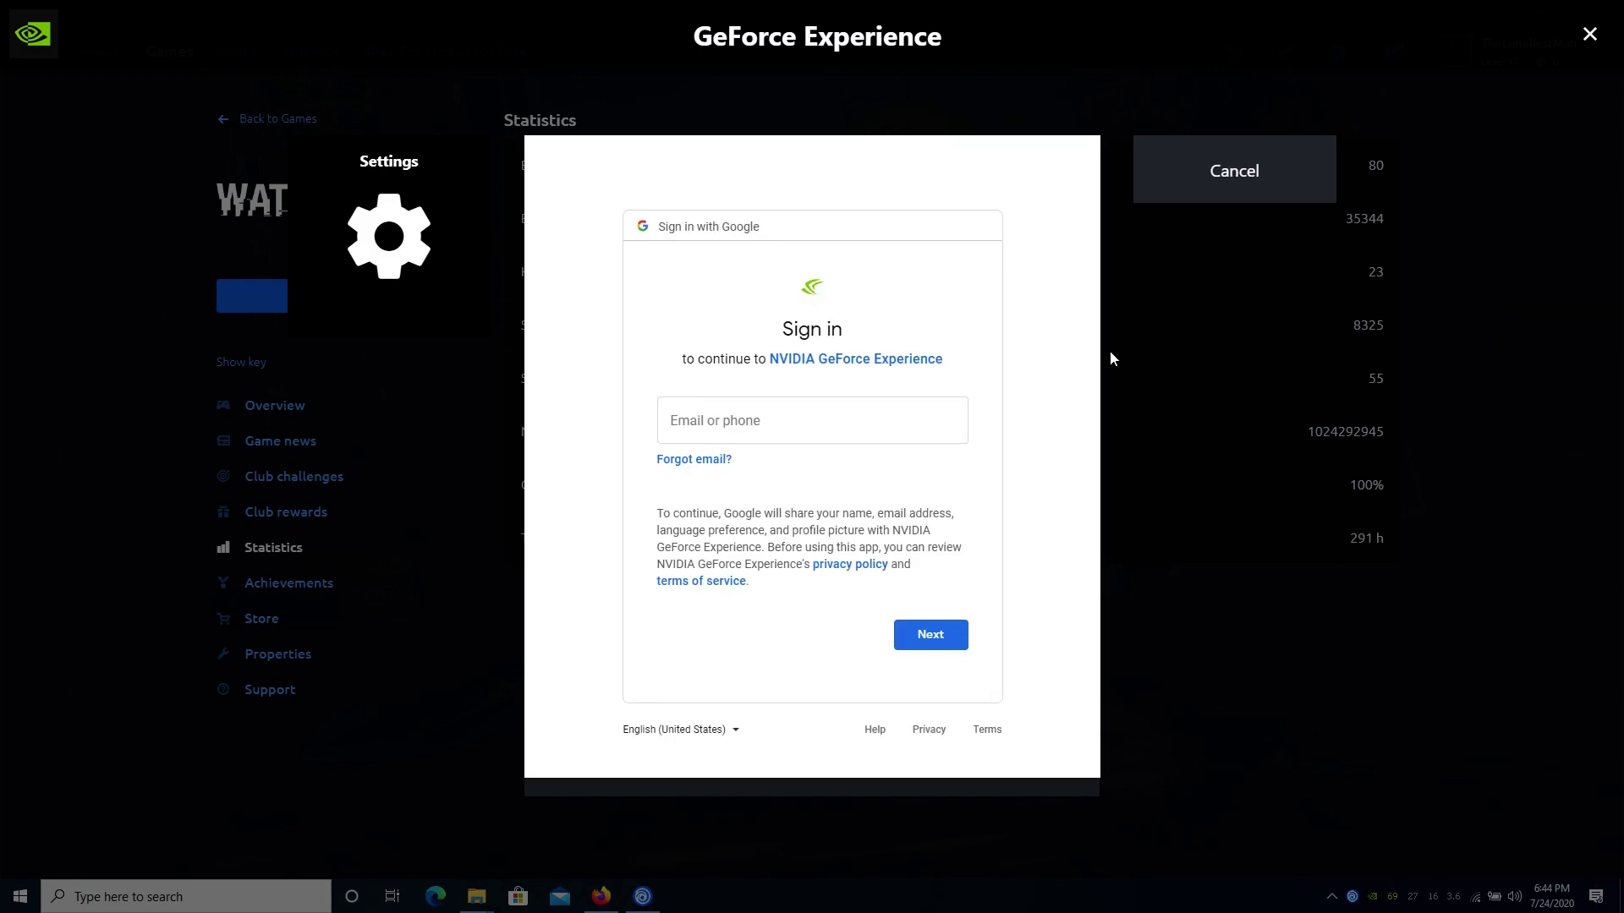
pyautogui.click(1189, 206)
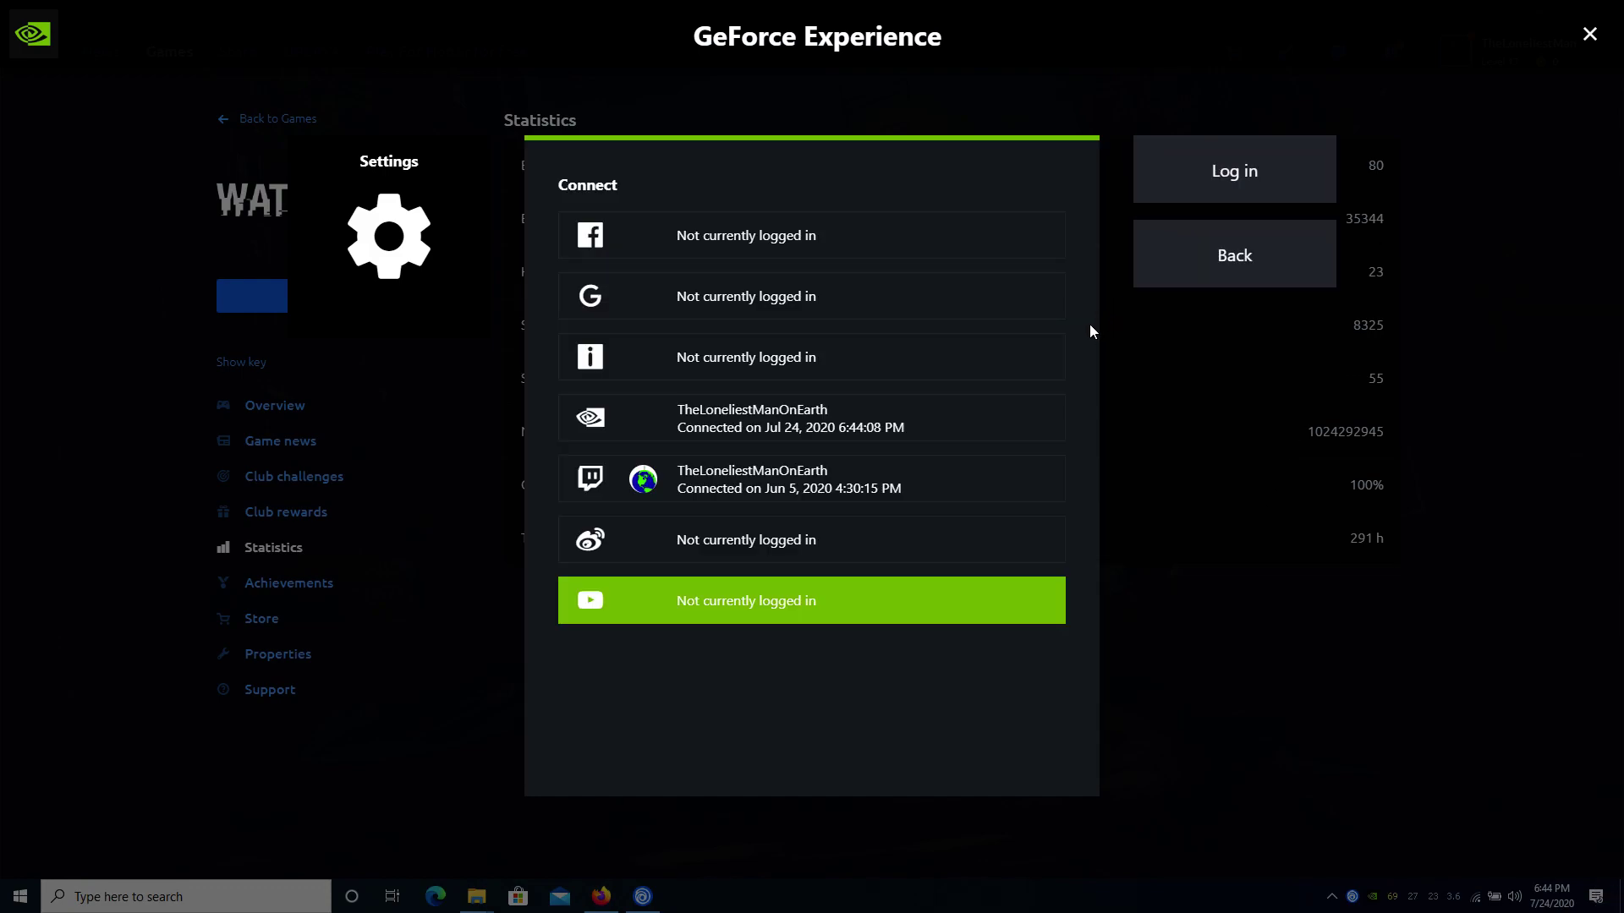
pyautogui.click(1163, 253)
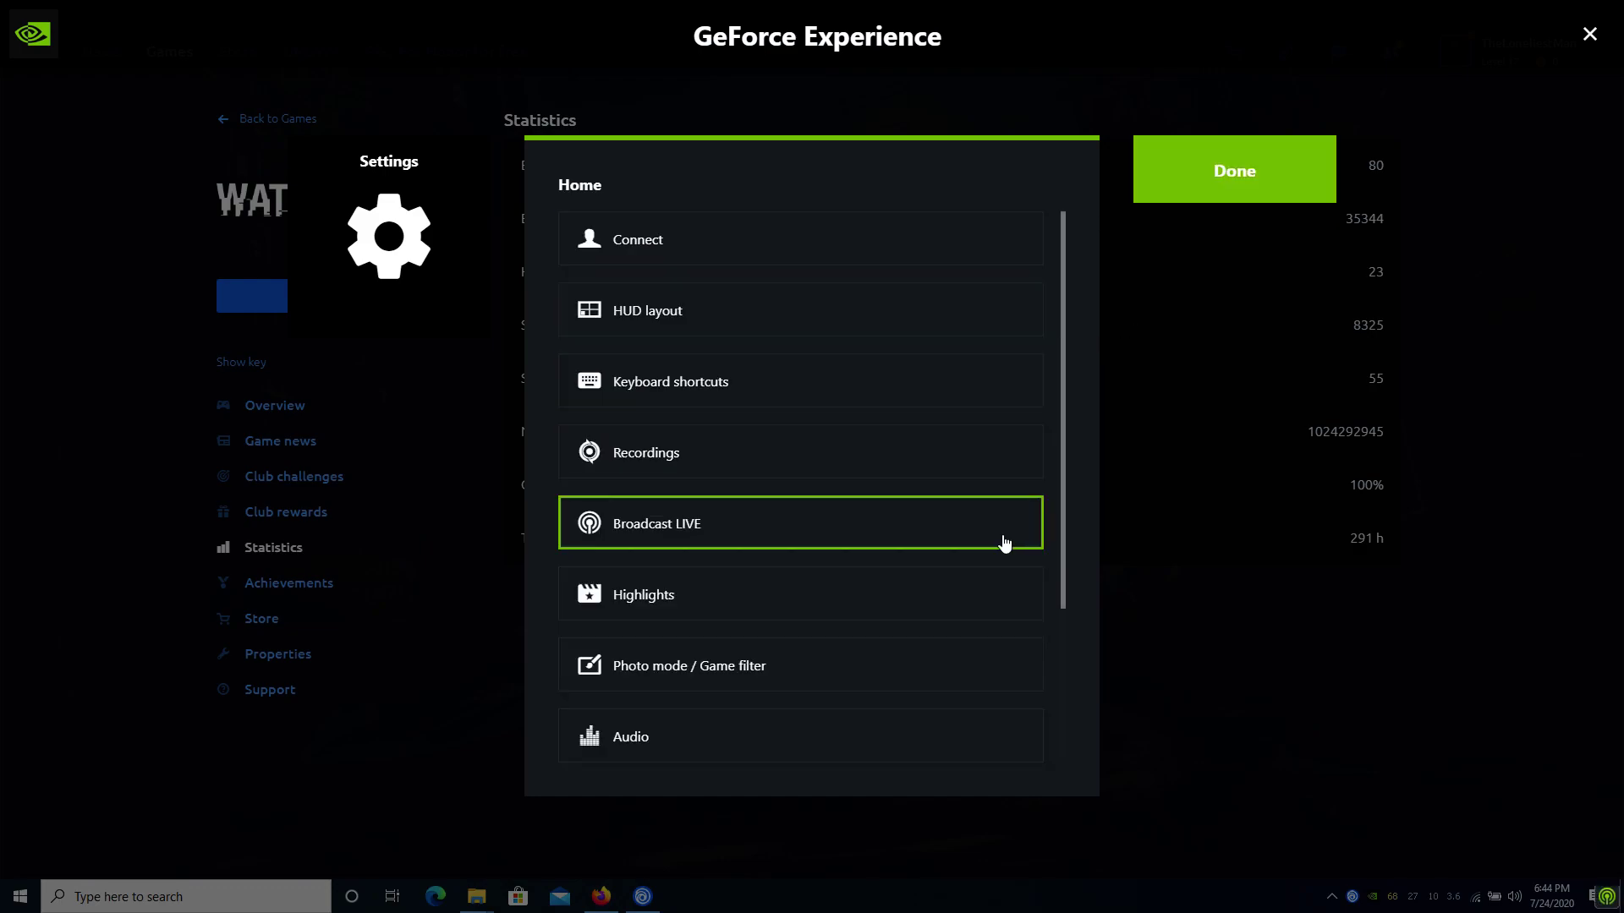
pyautogui.click(1590, 34)
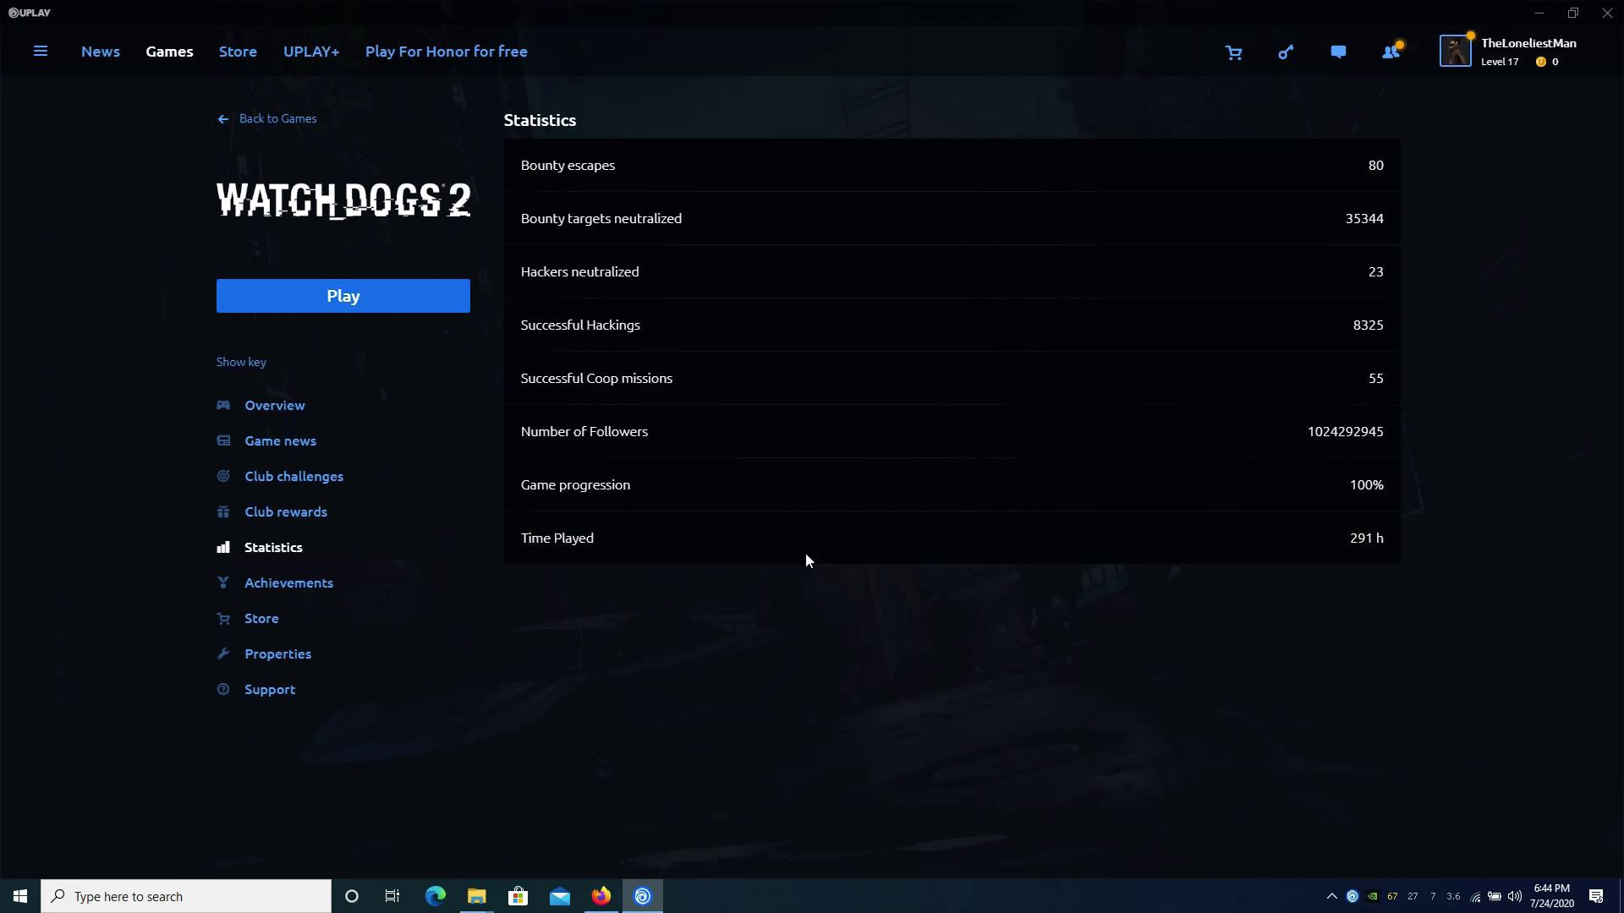
# Switch to File Explorer and examine the EasyAntiCheat and bin folders inside the WATCH_DOGS2 installation folder
pyautogui.moveTo(475, 903)
pyautogui.click(566, 825)
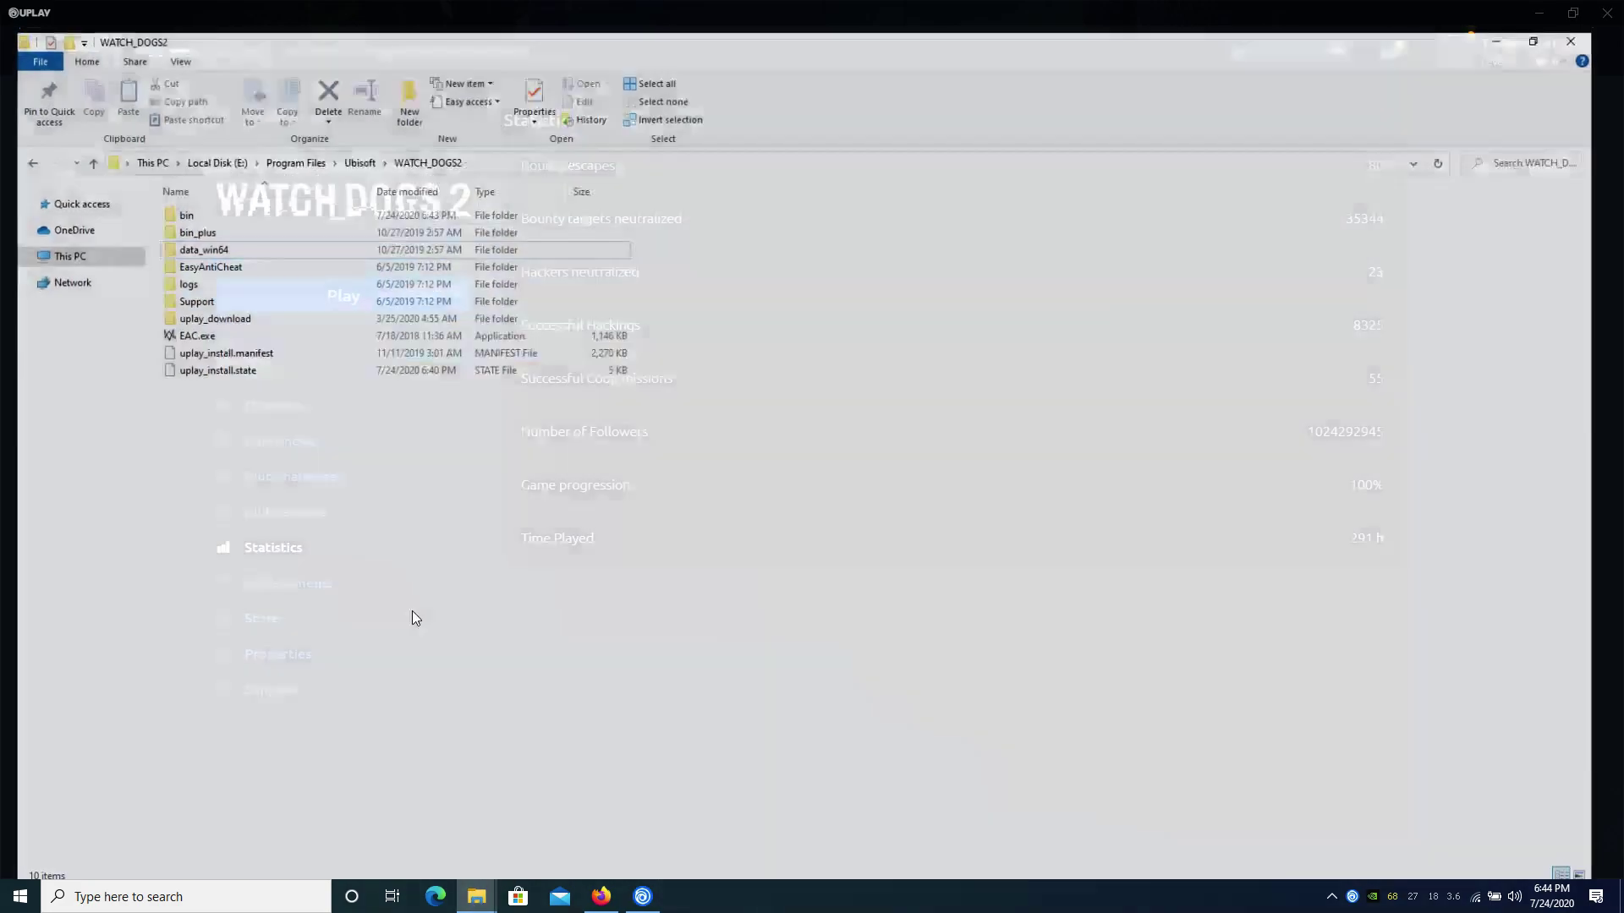
pyautogui.doubleClick(239, 243)
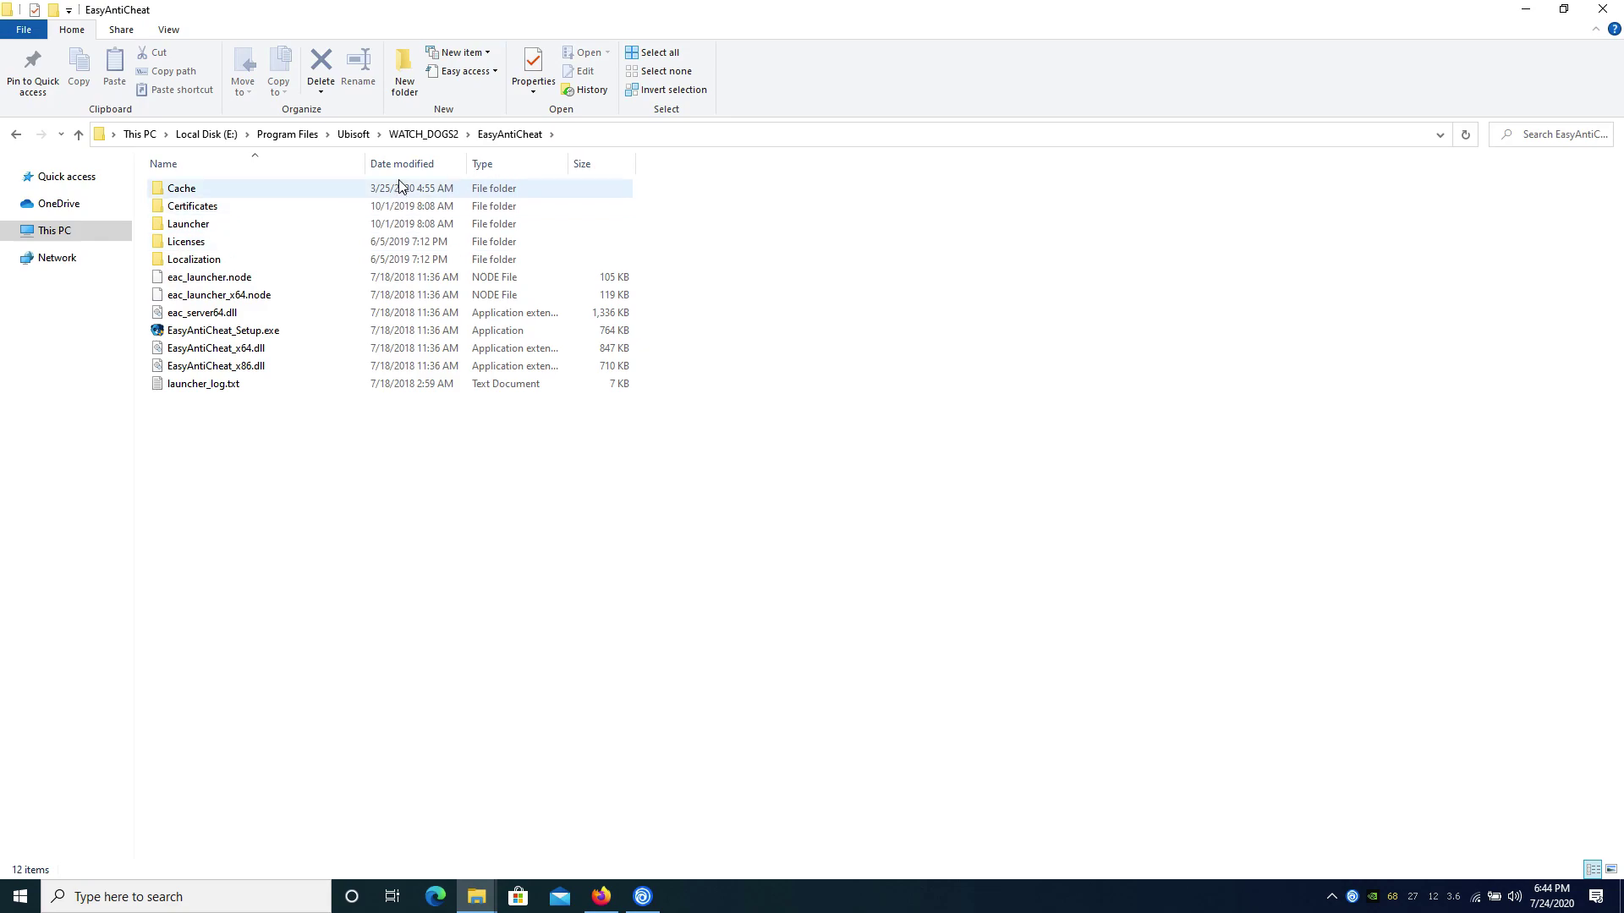
pyautogui.click(424, 134)
pyautogui.click(211, 196)
pyautogui.doubleClick(213, 196)
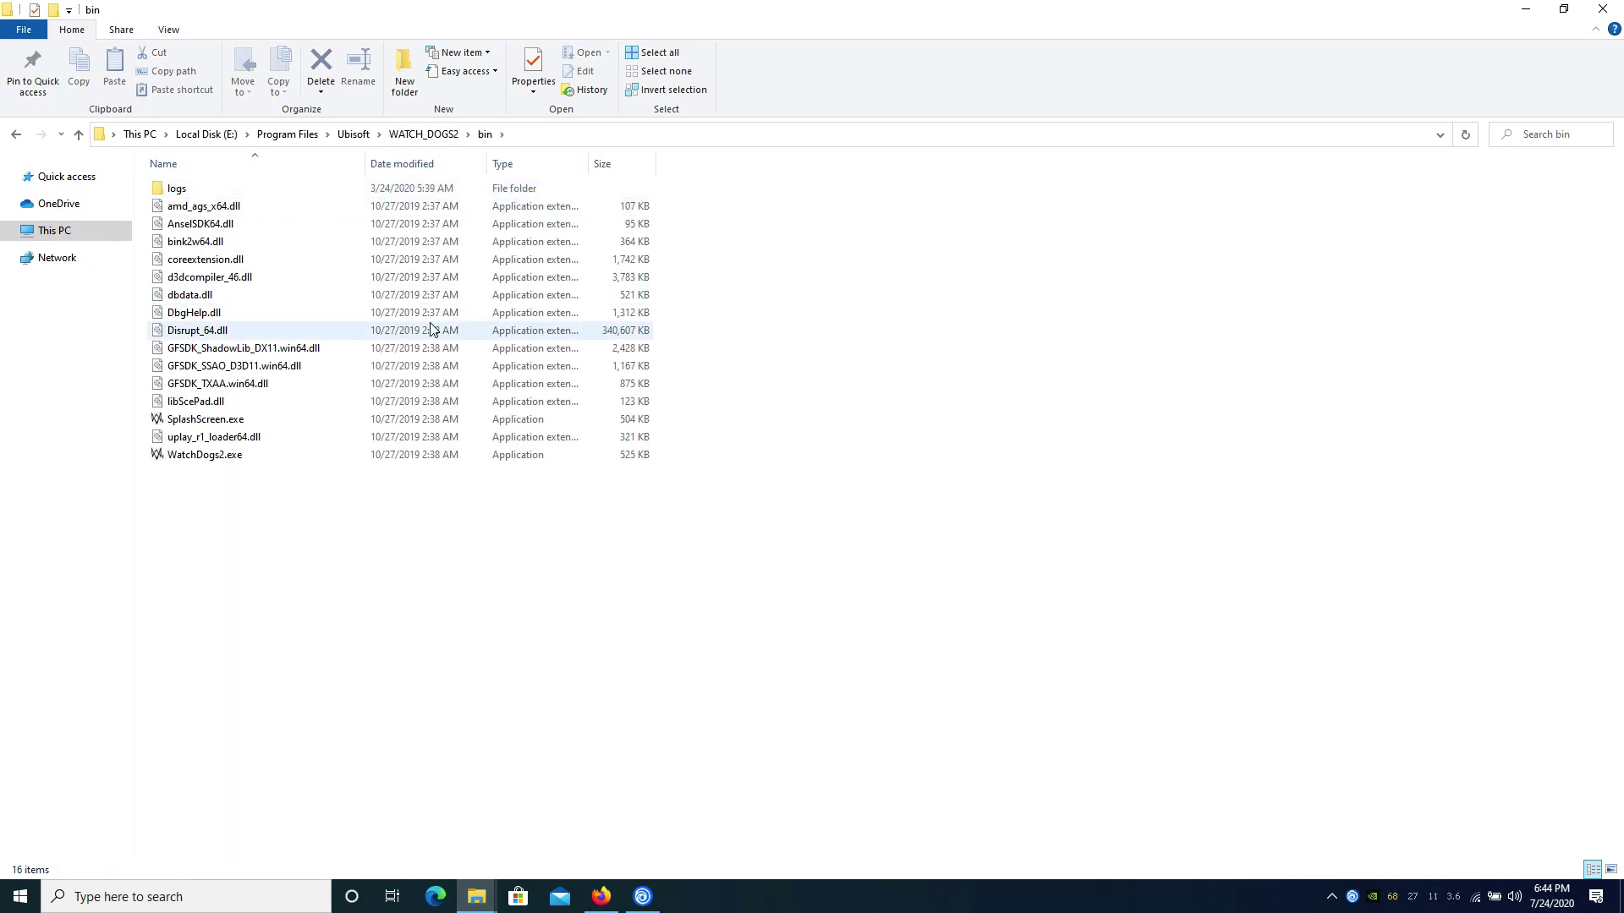
pyautogui.click(424, 134)
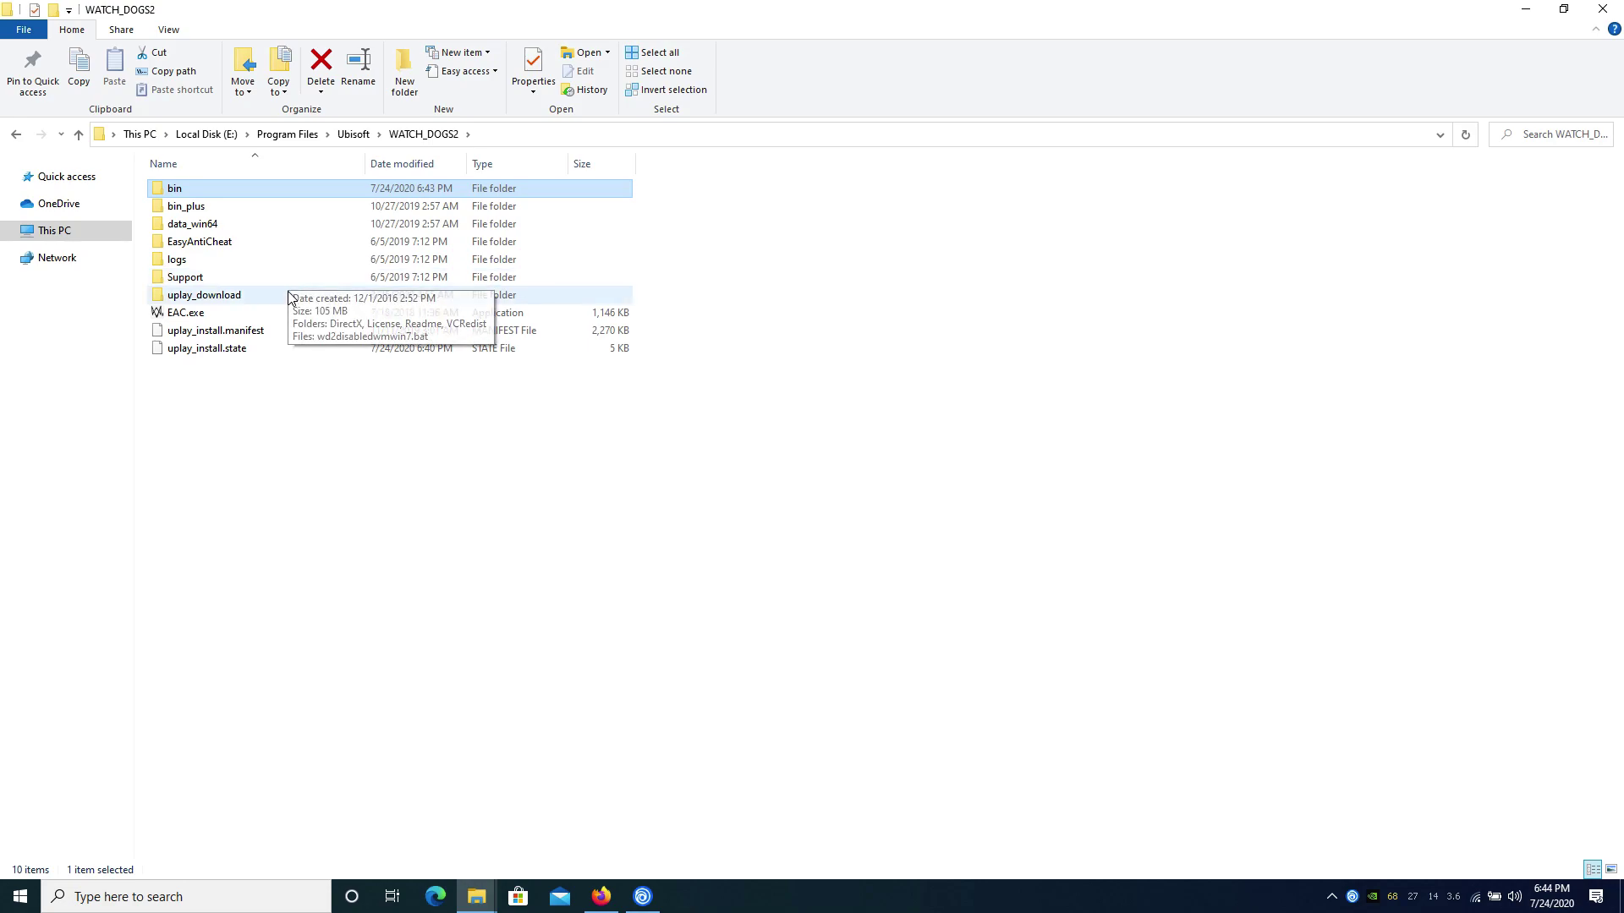
pyautogui.click(1602, 9)
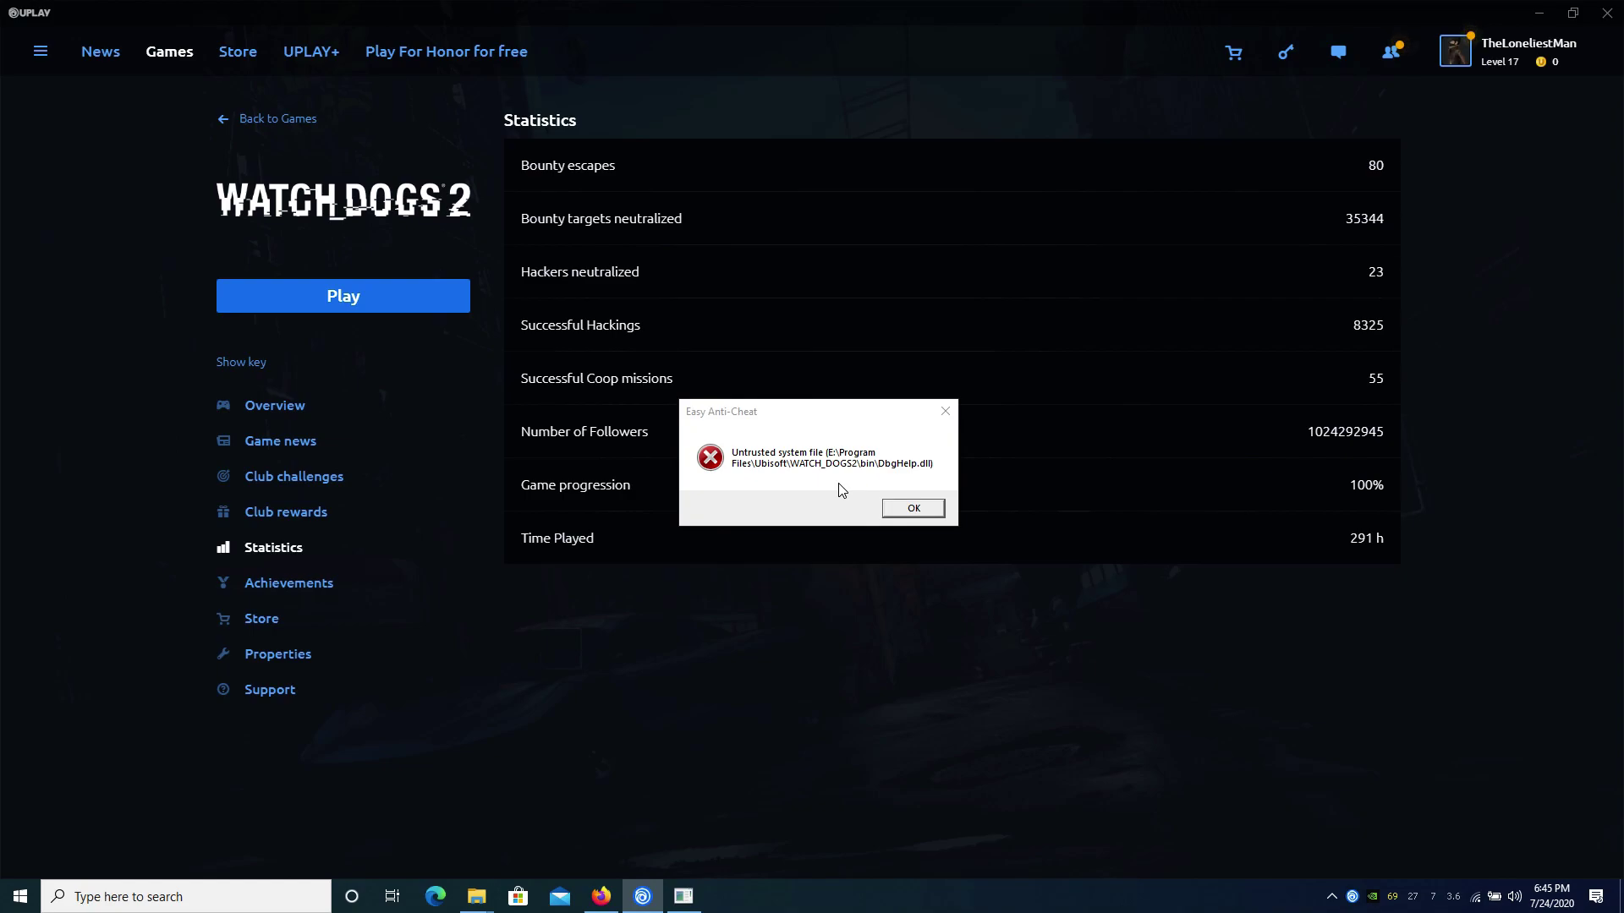
# Dismiss the Easy Anti-Cheat error and repair the service for Watch Dogs 2 with EasyAntiCheat_Setup.exe from the game's EasyAntiCheat folder
pyautogui.click(800, 494)
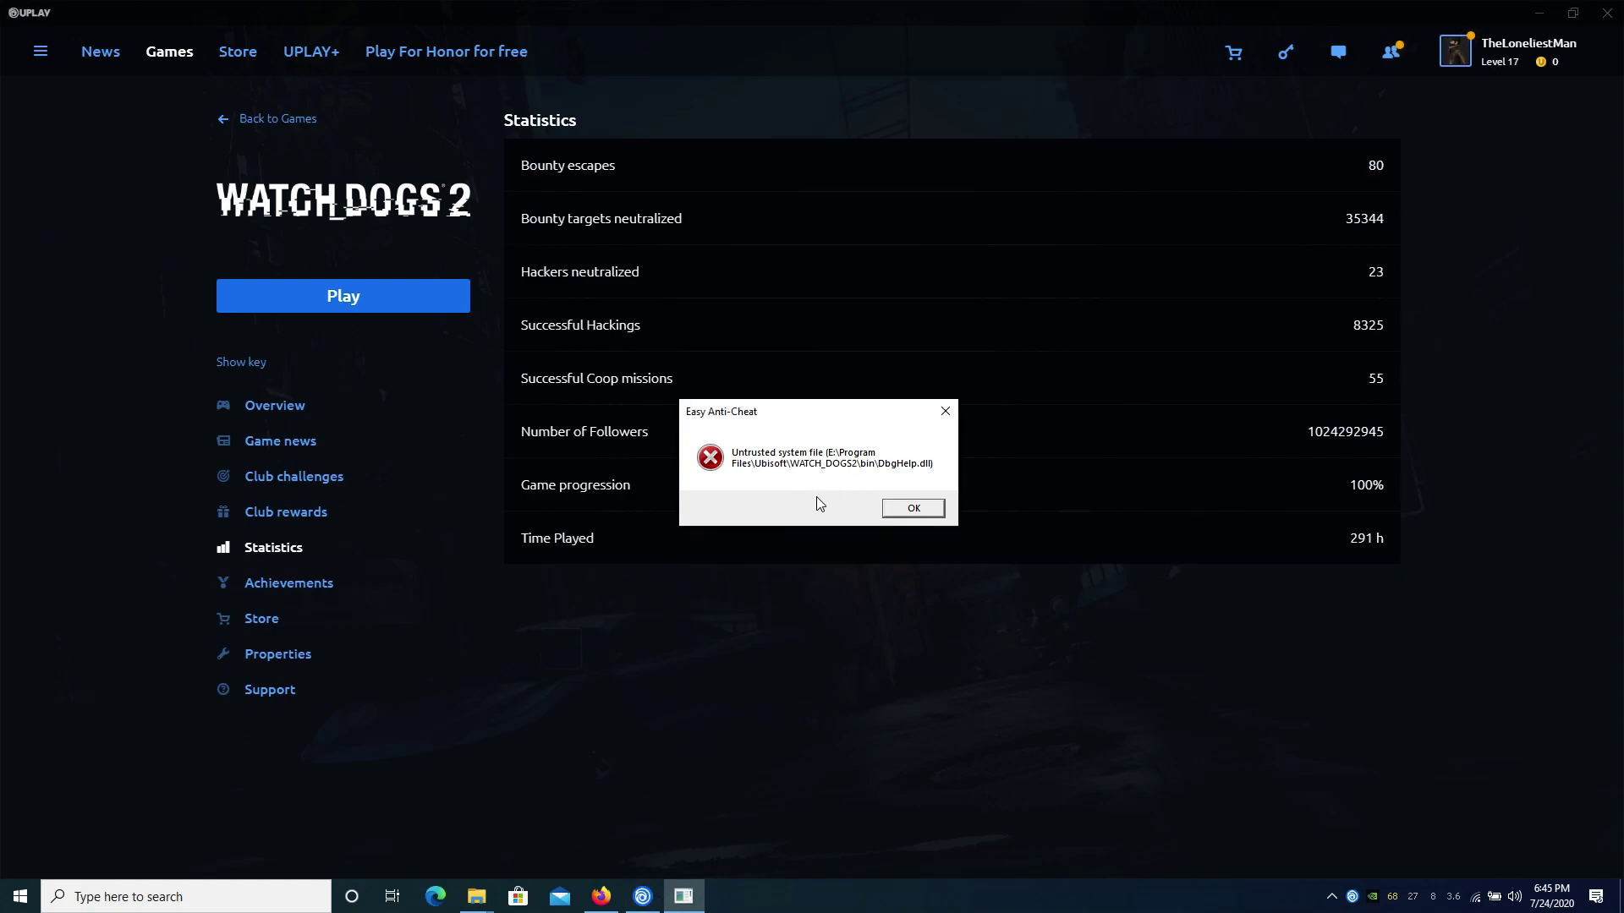
pyautogui.click(932, 516)
pyautogui.moveTo(477, 895)
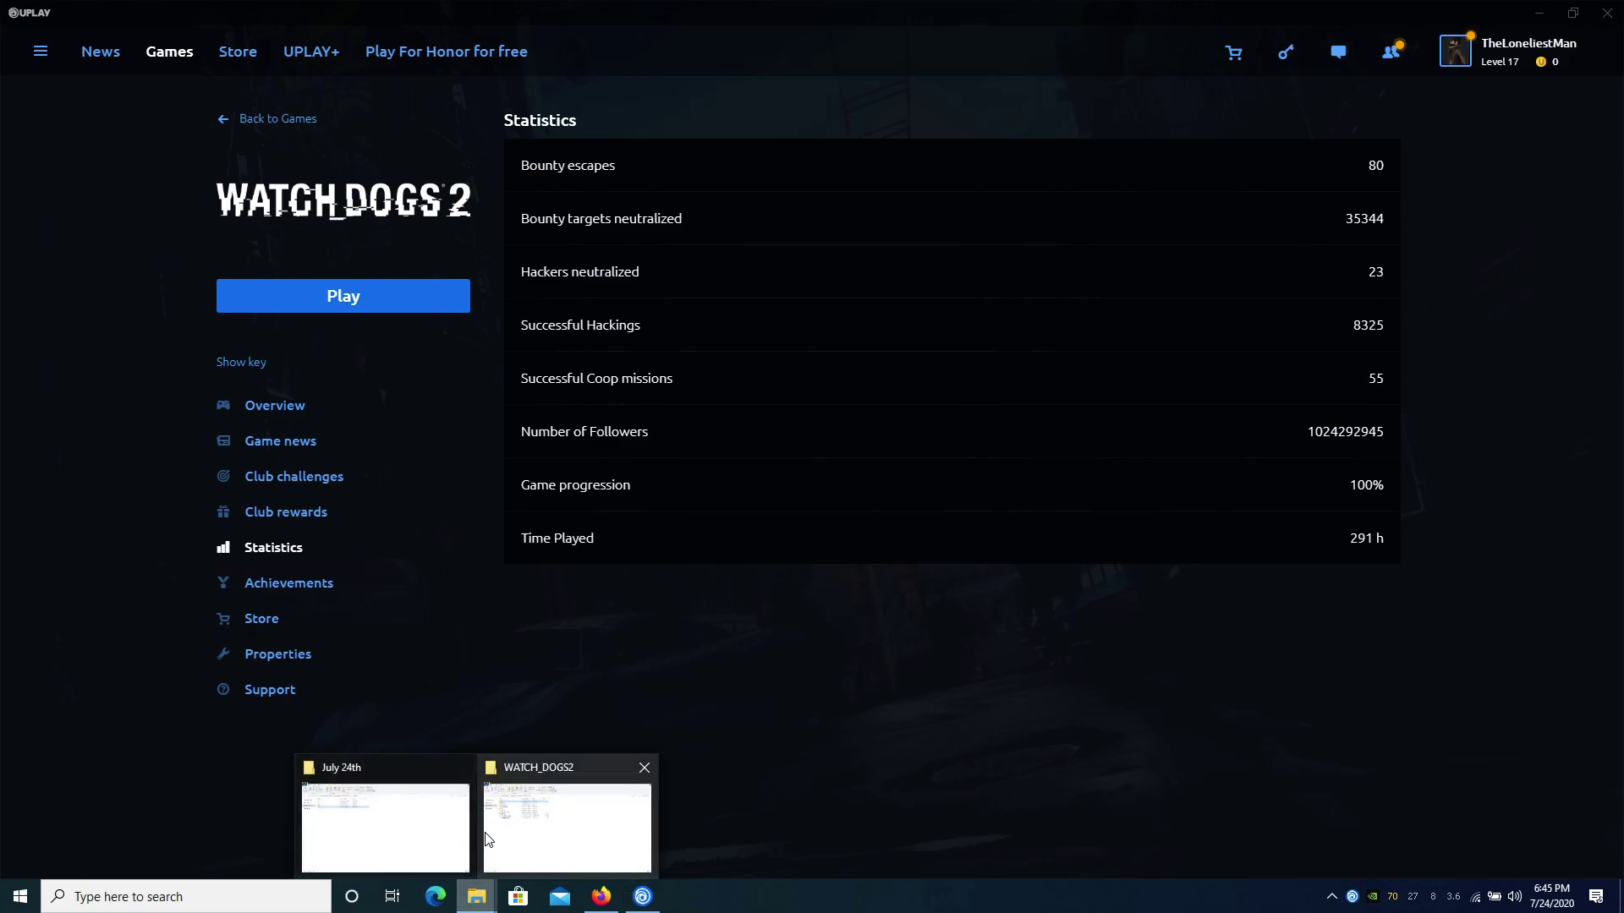
pyautogui.click(577, 836)
pyautogui.doubleClick(258, 244)
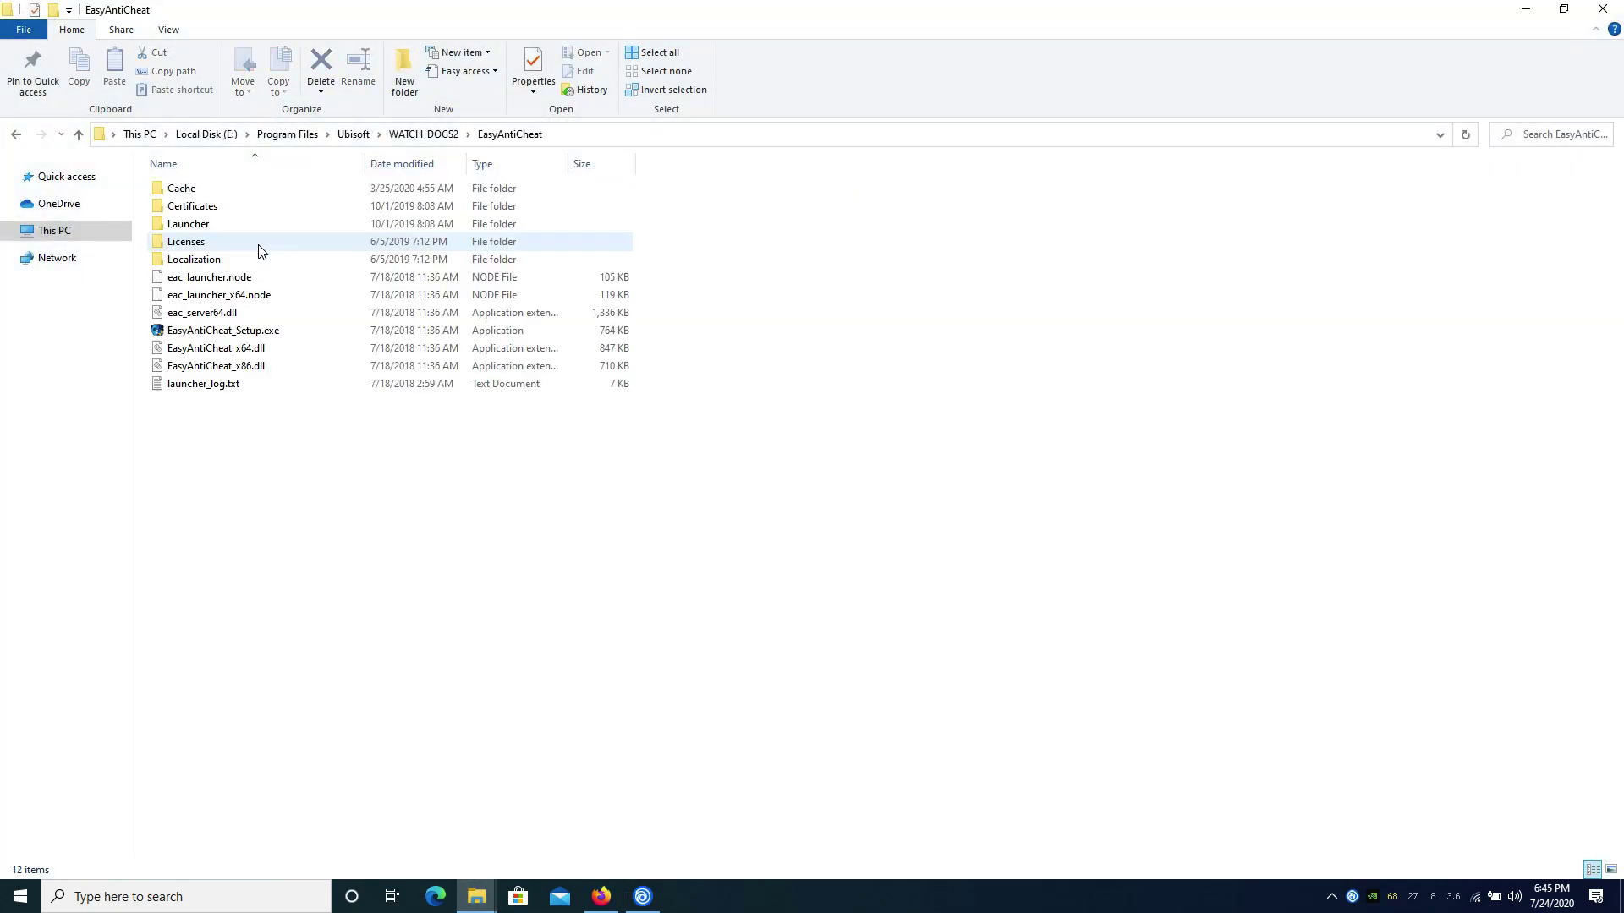
pyautogui.doubleClick(203, 331)
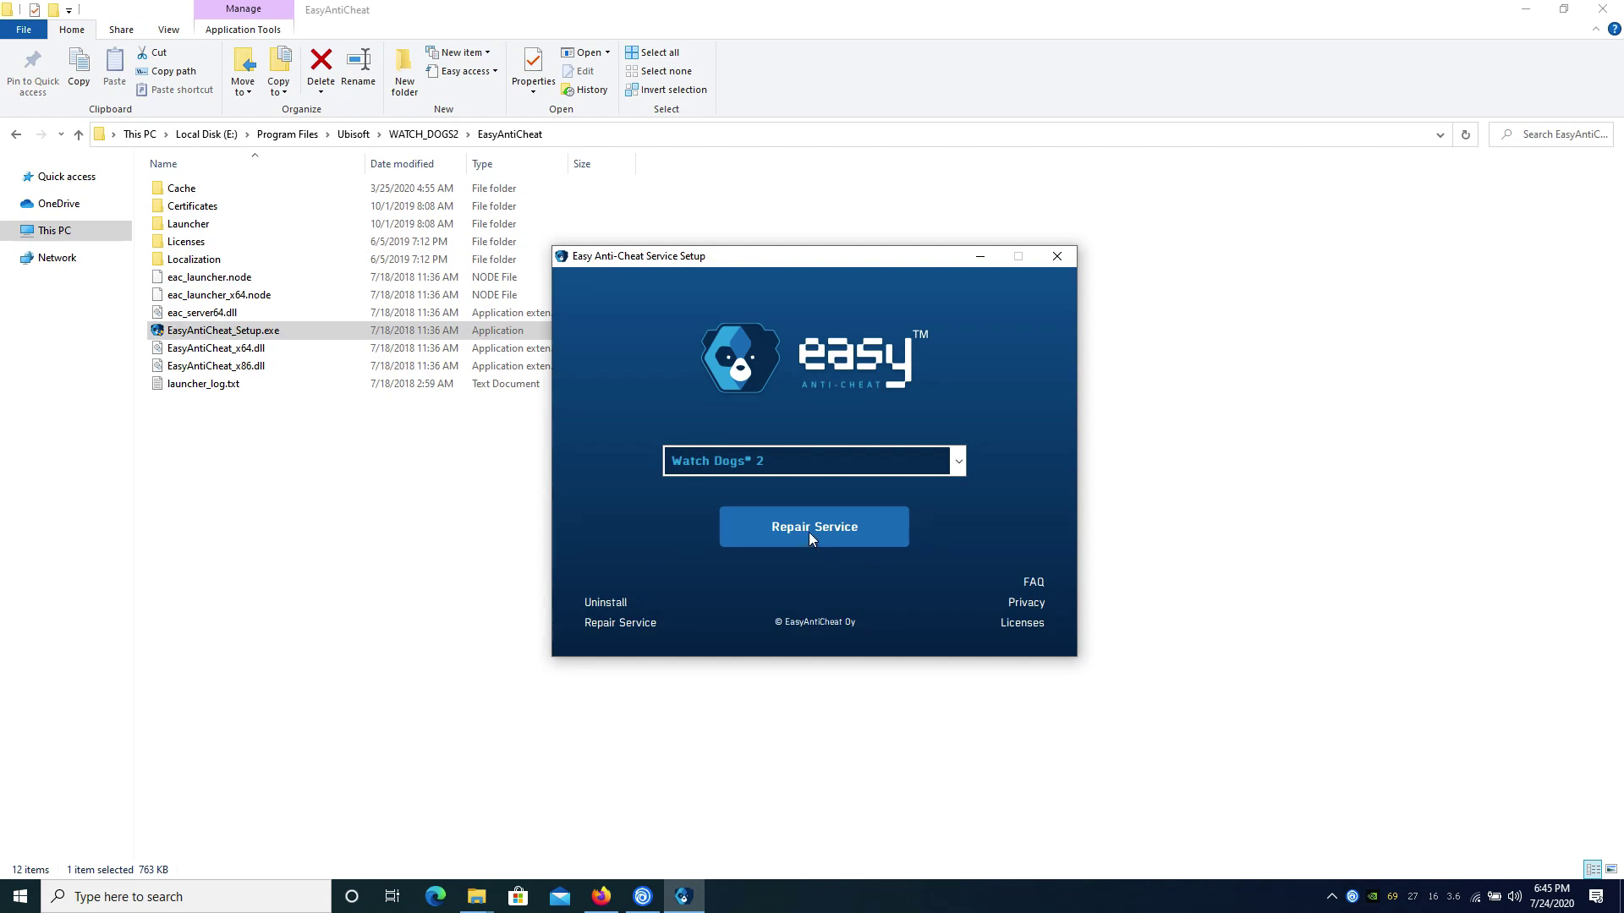
pyautogui.click(809, 532)
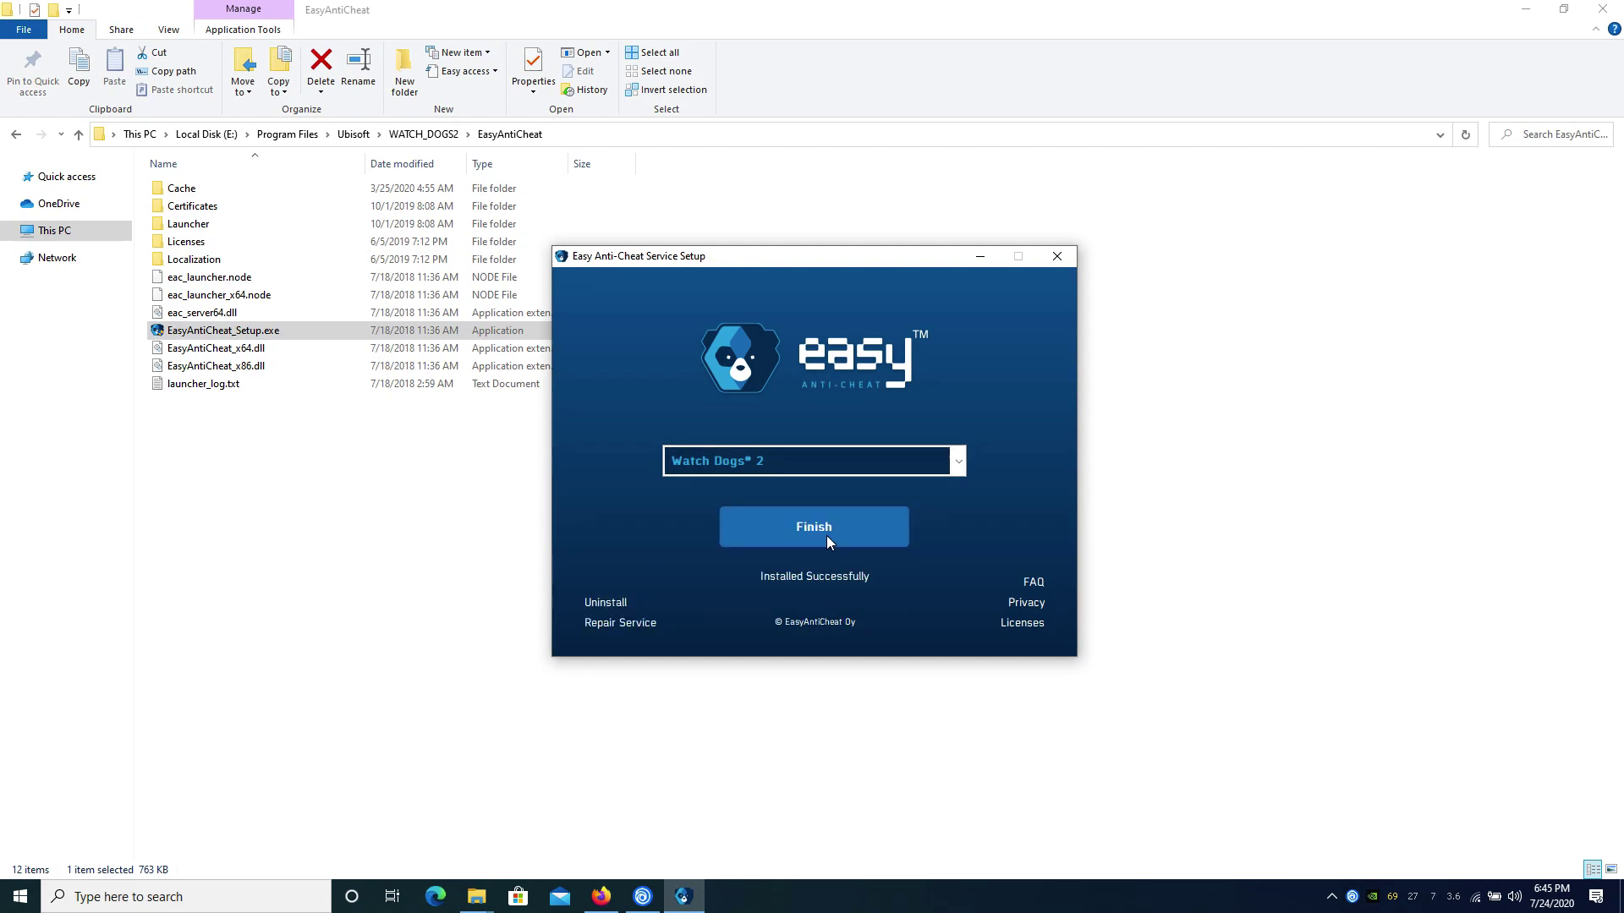
pyautogui.click(827, 536)
# Switch back to Uplay, try to launch Watch Dogs 2, and dismiss the Easy Anti-Cheat error dialog
pyautogui.click(1527, 12)
pyautogui.click(355, 296)
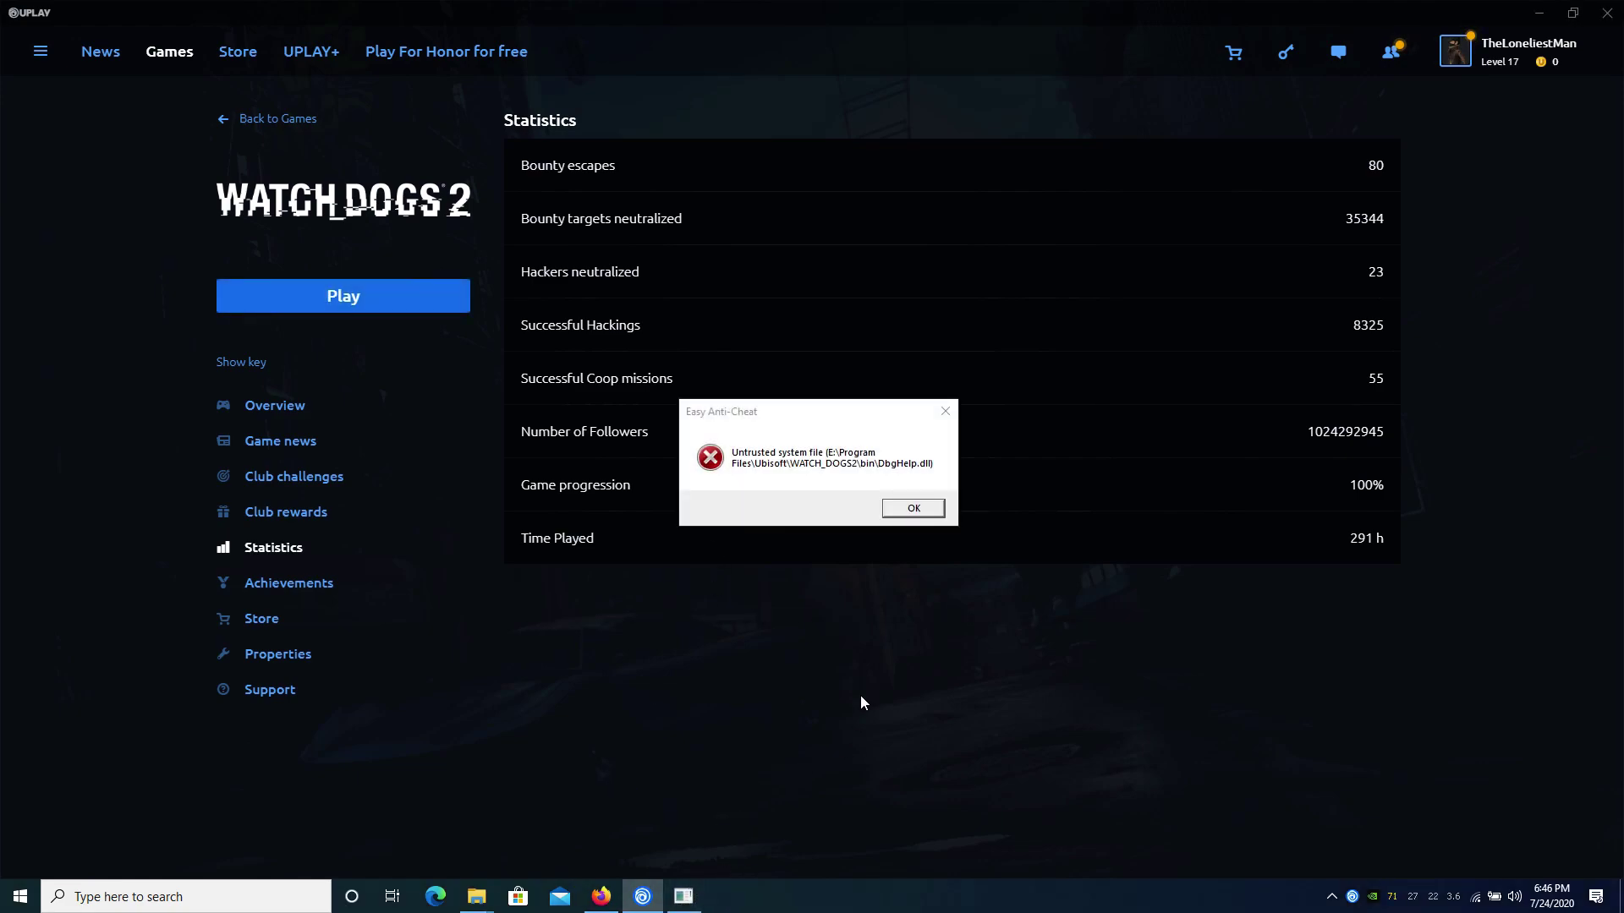
pyautogui.click(911, 510)
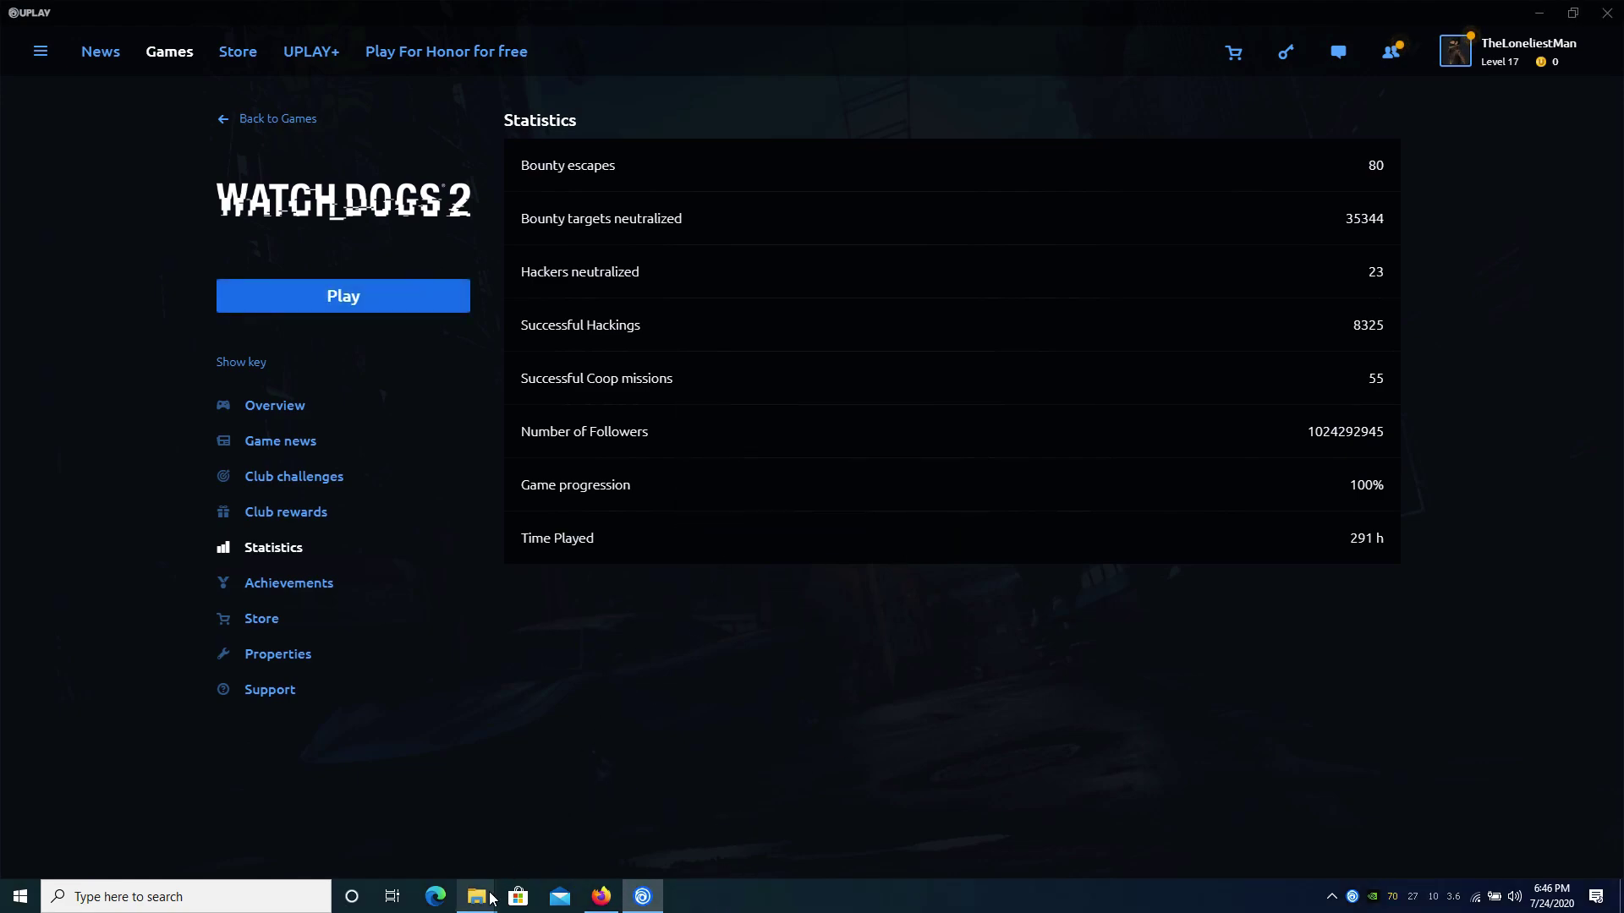
pyautogui.moveTo(492, 898)
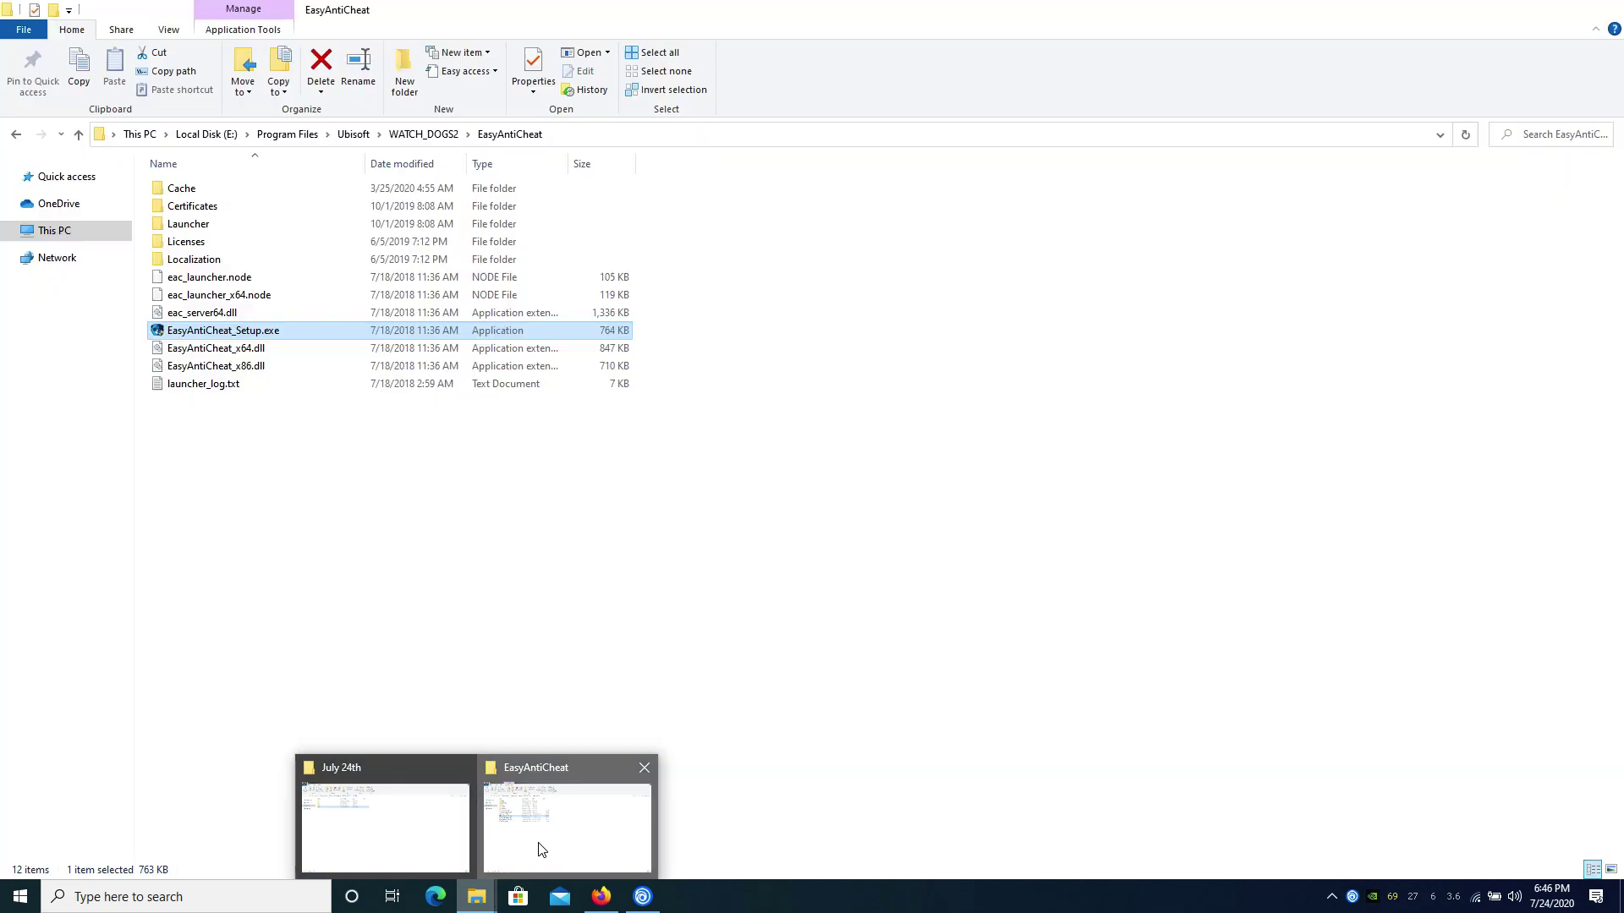
pyautogui.click(518, 840)
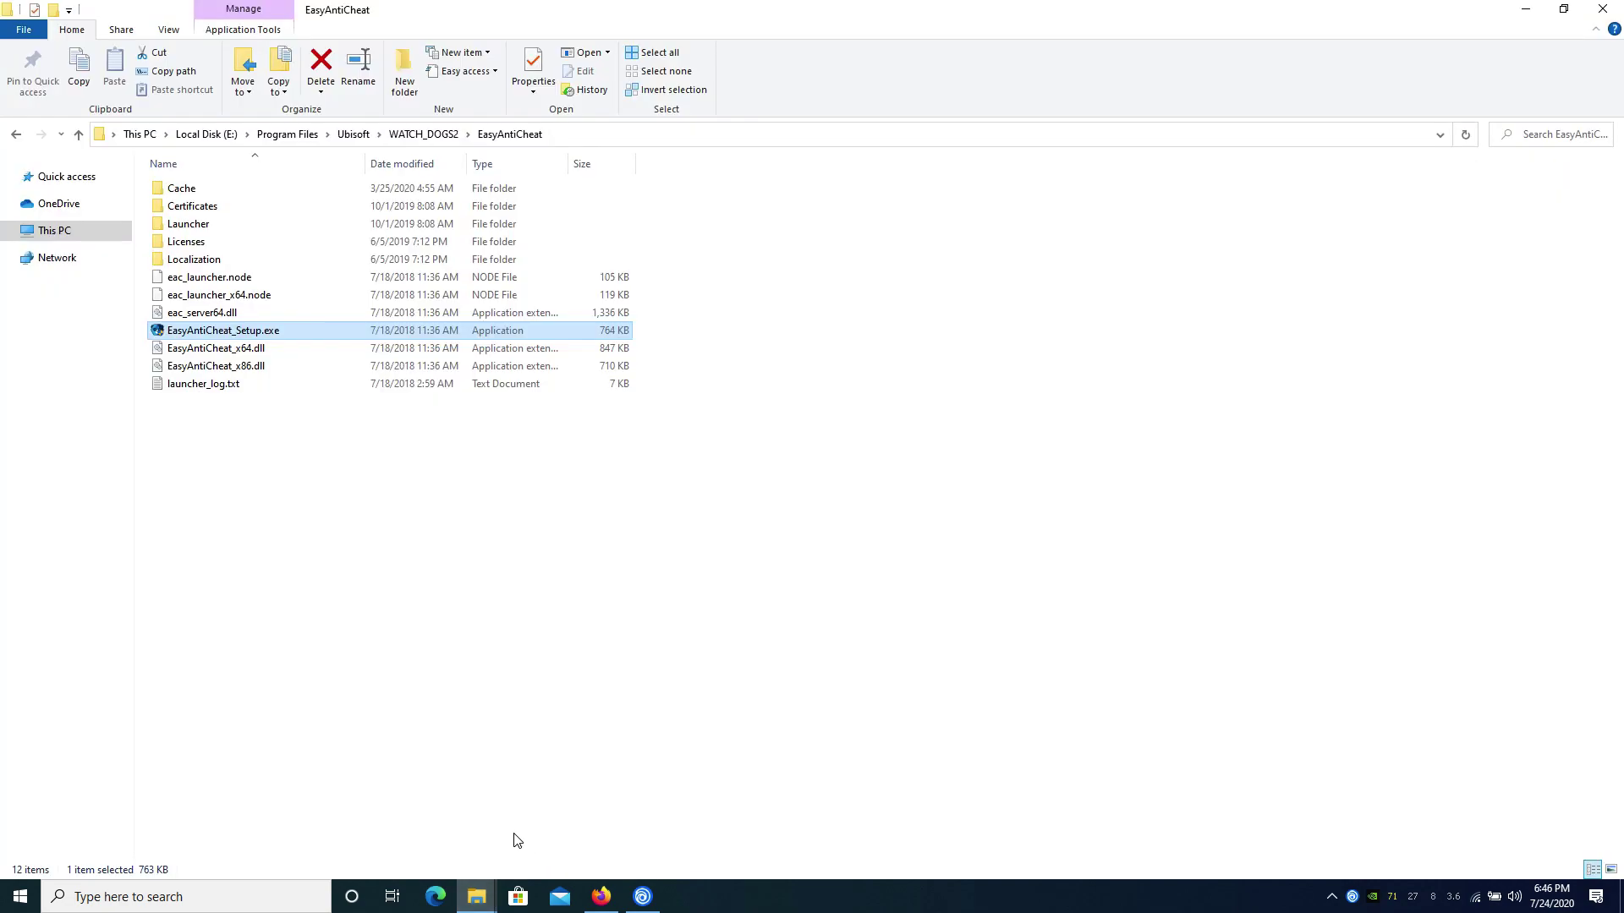
pyautogui.click(1525, 9)
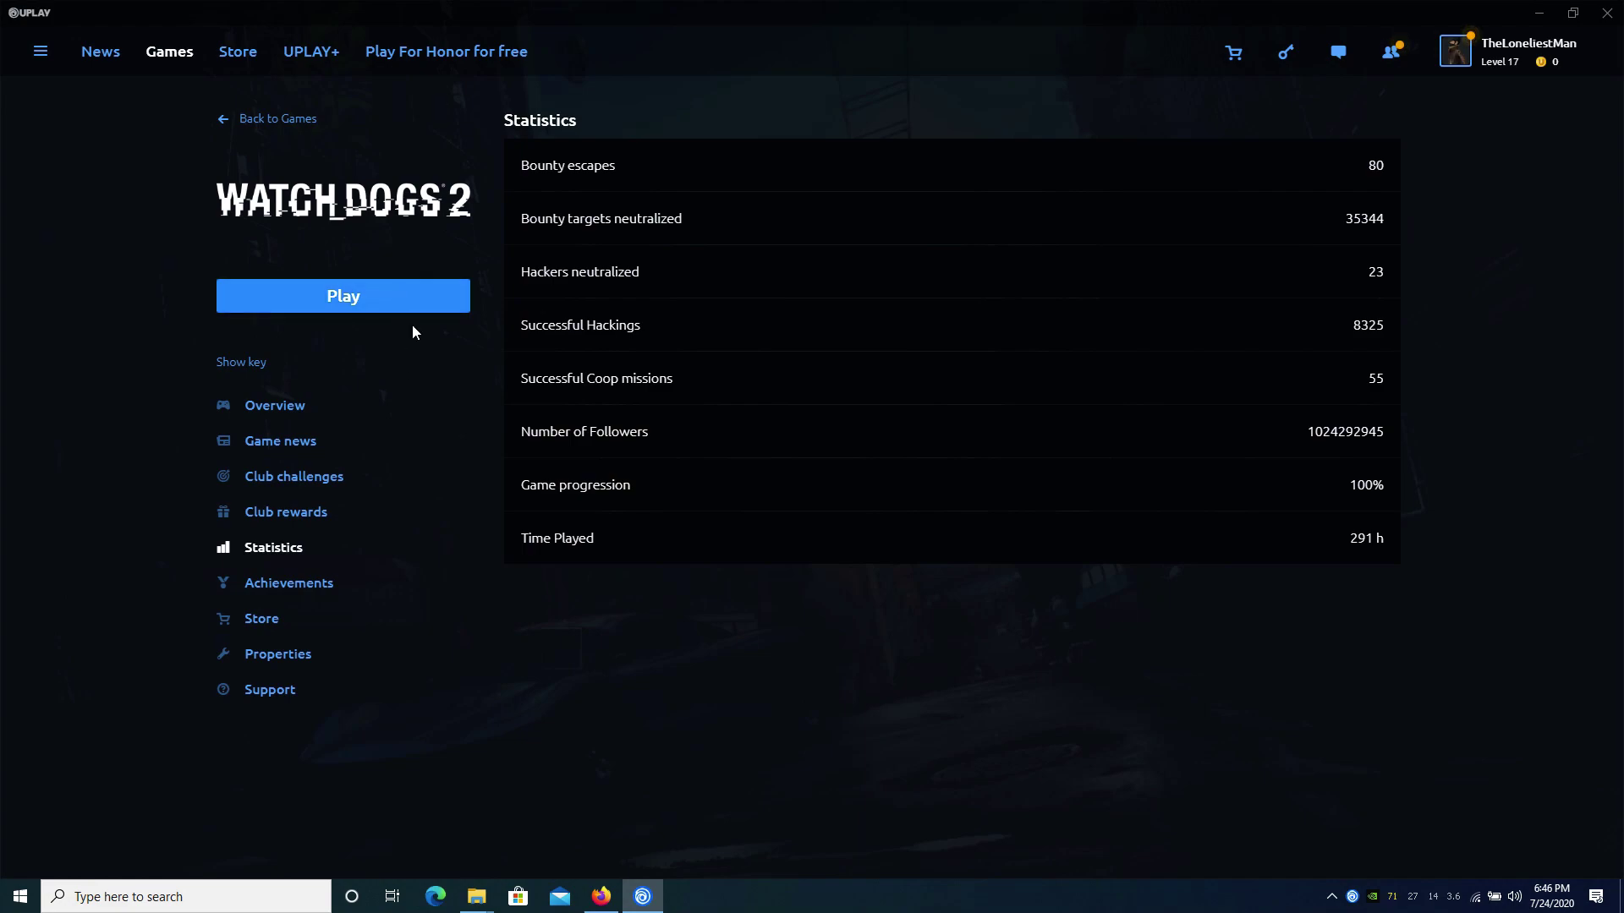
# Switch to File Explorer and open the properties of DbgHelp.dll in the WATCH_DOGS2 bin folder
pyautogui.moveTo(477, 899)
pyautogui.click(519, 858)
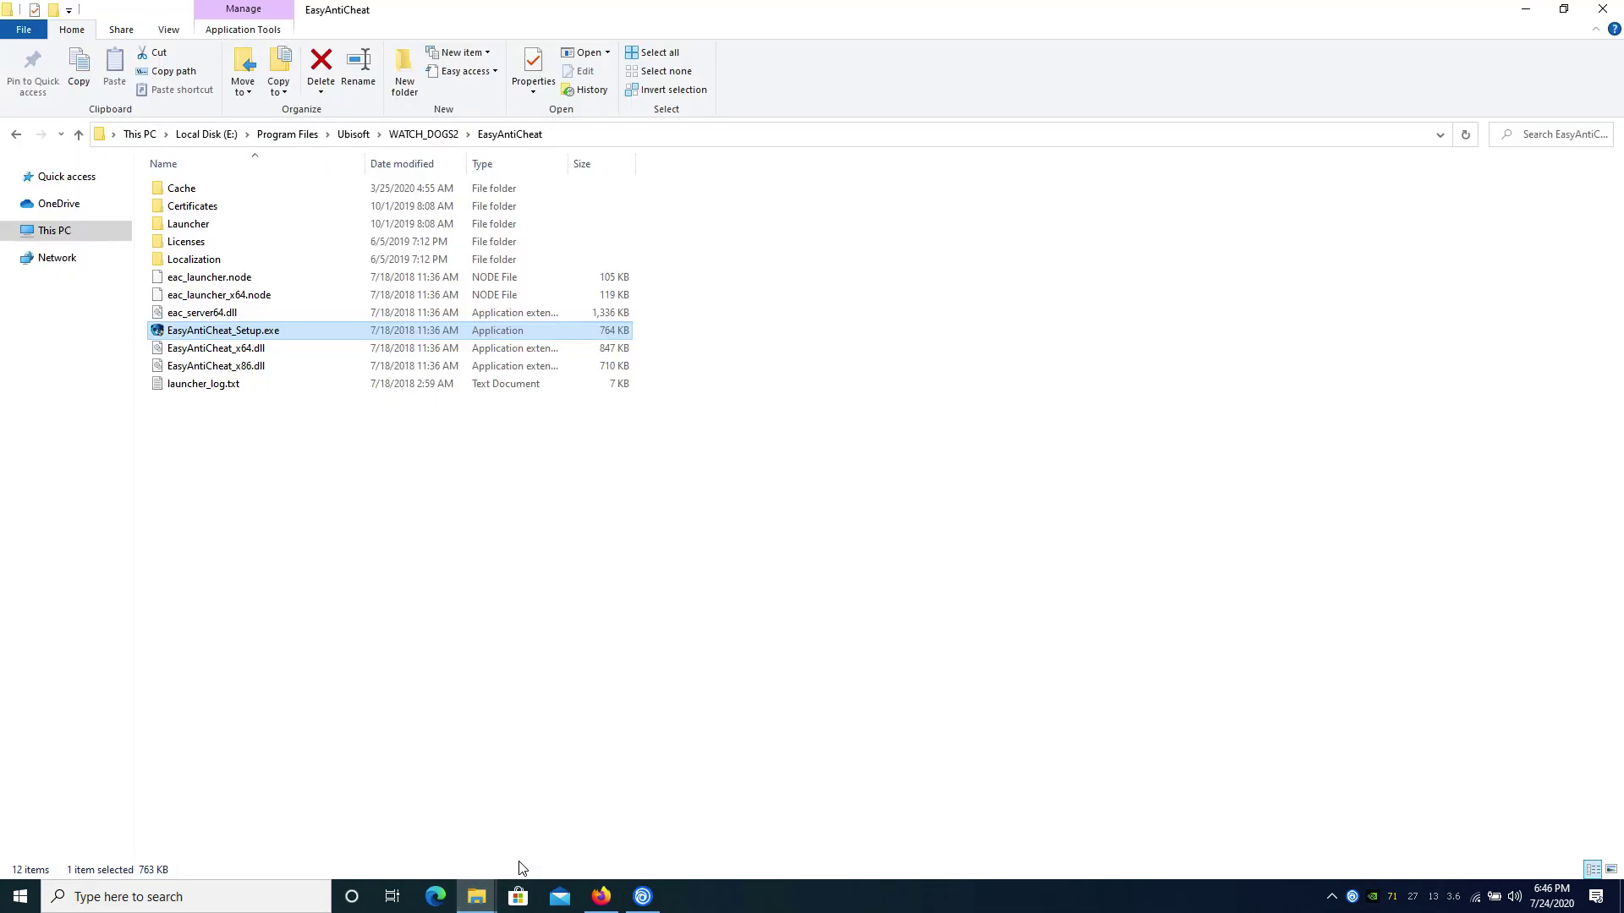
pyautogui.click(421, 134)
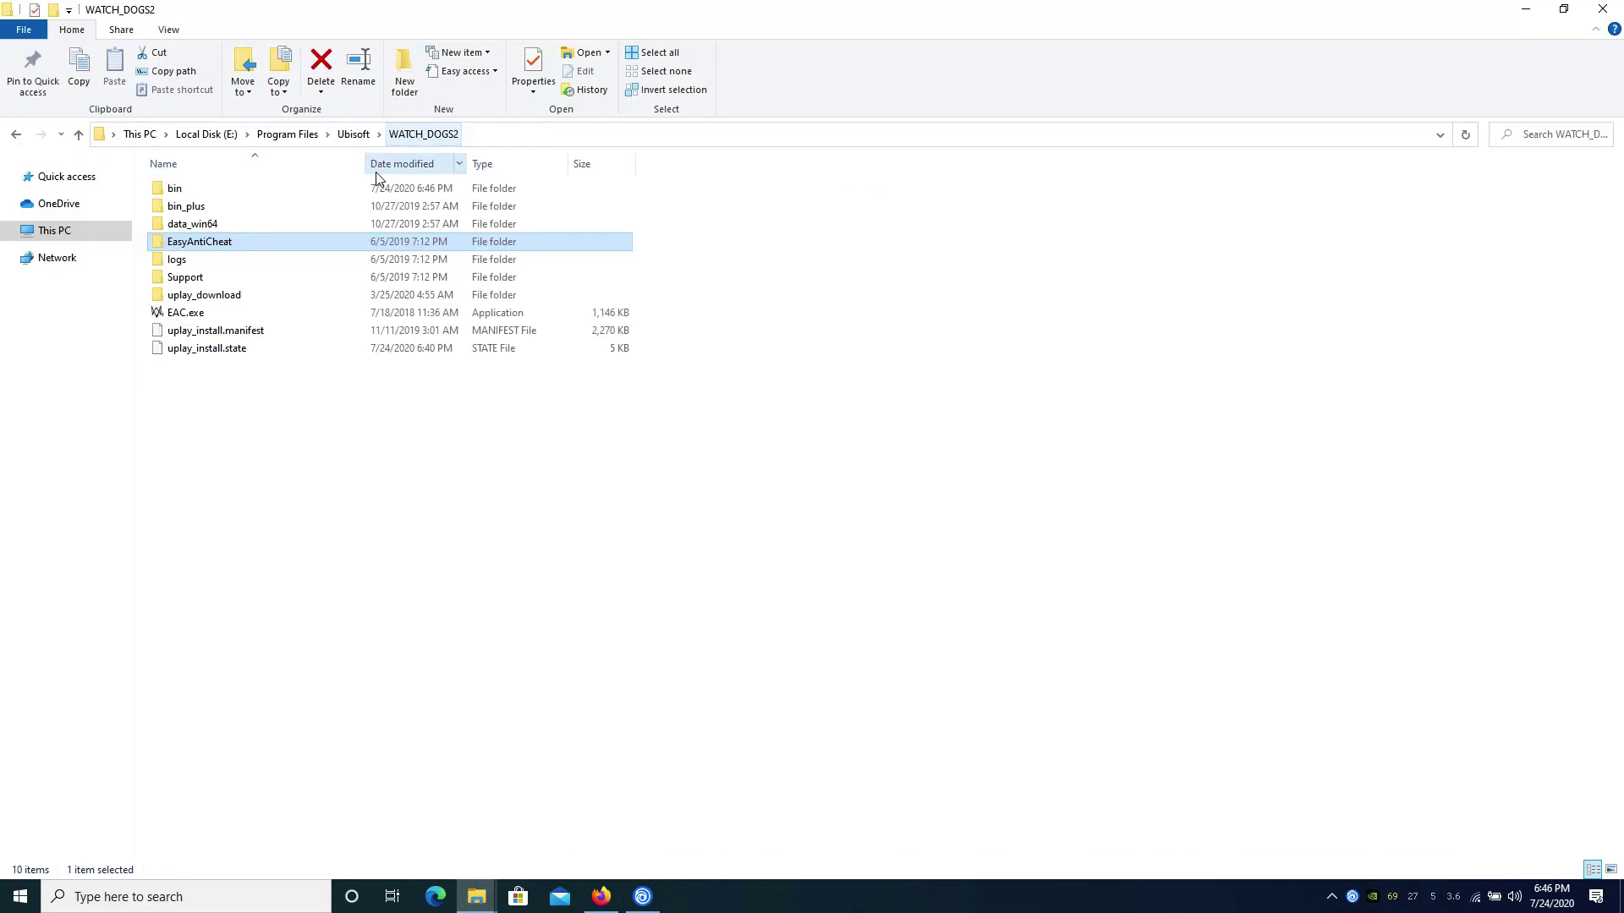
pyautogui.doubleClick(279, 183)
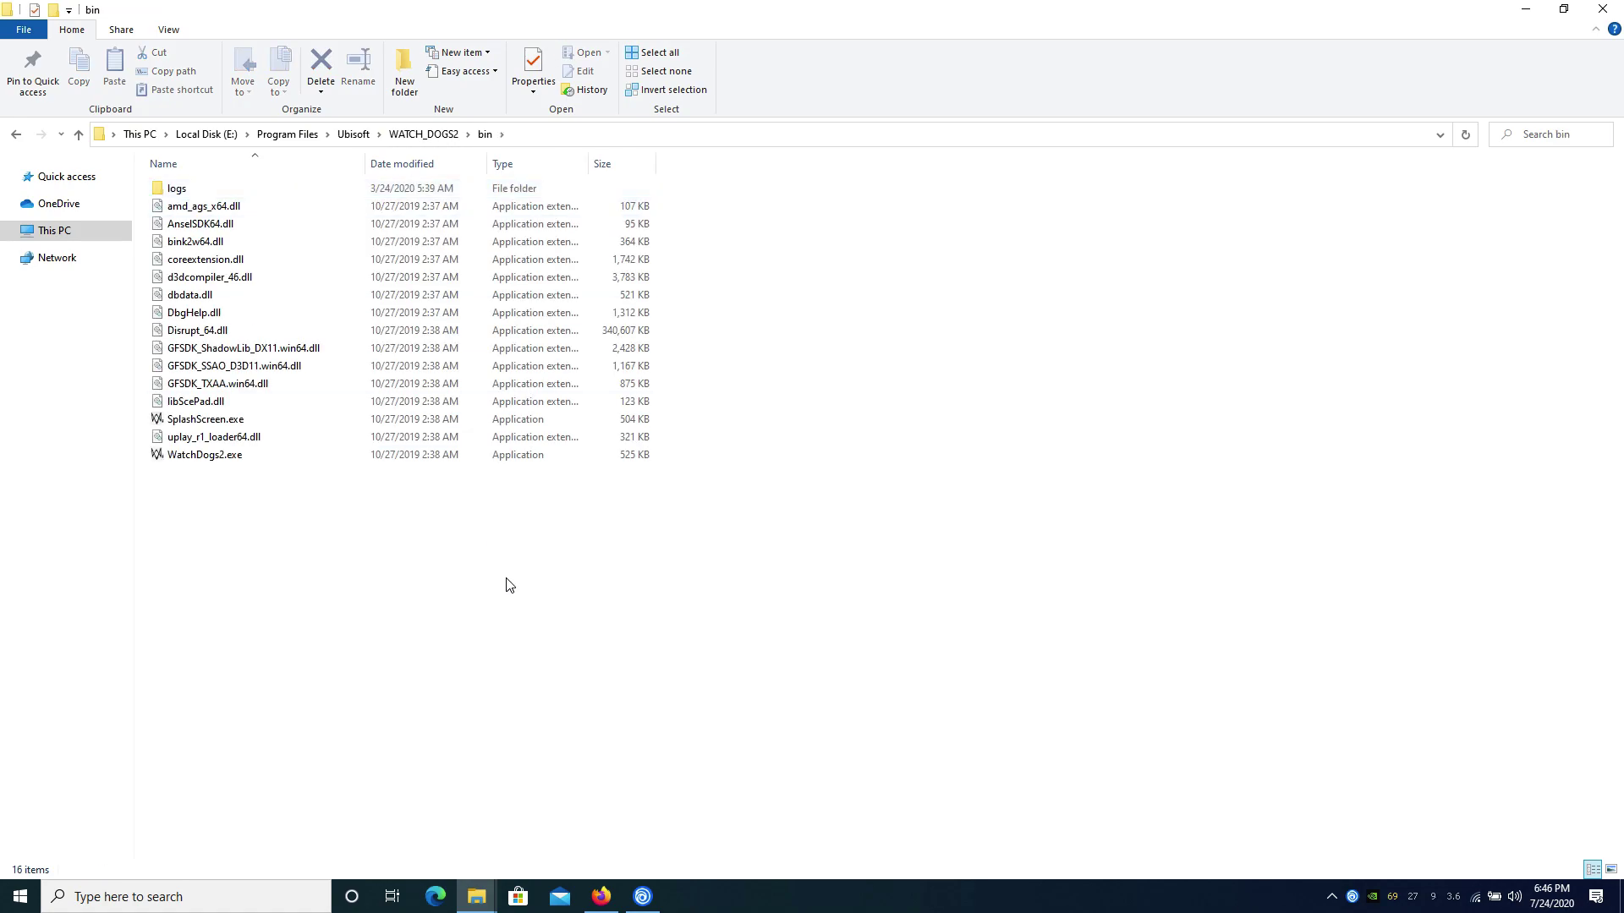
pyautogui.rightClick(320, 317)
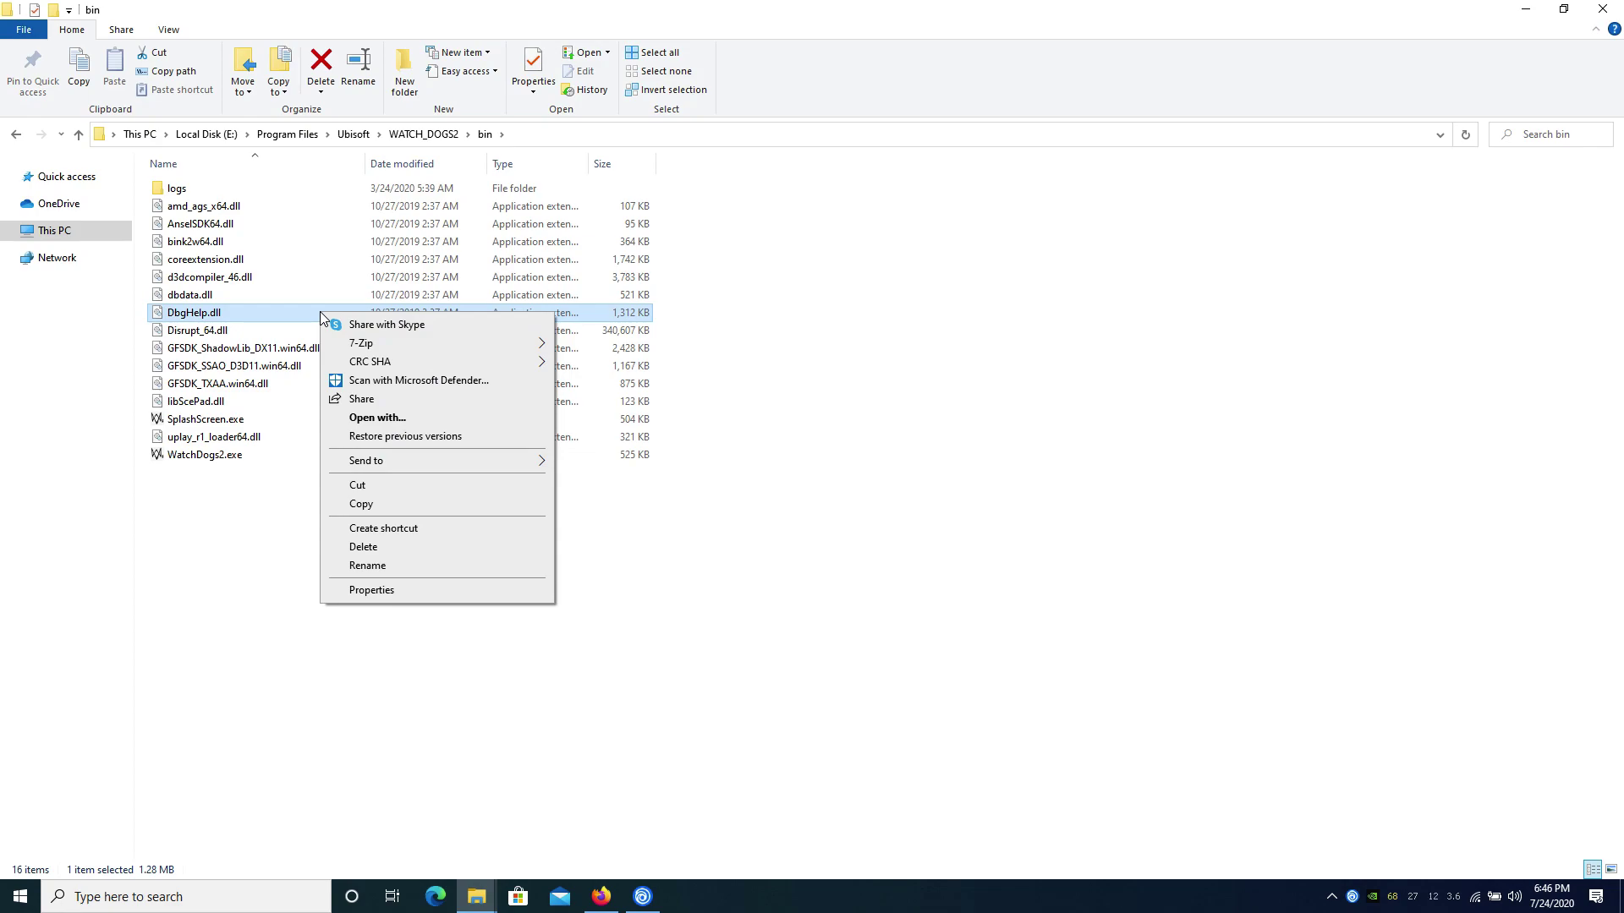
pyautogui.click(434, 592)
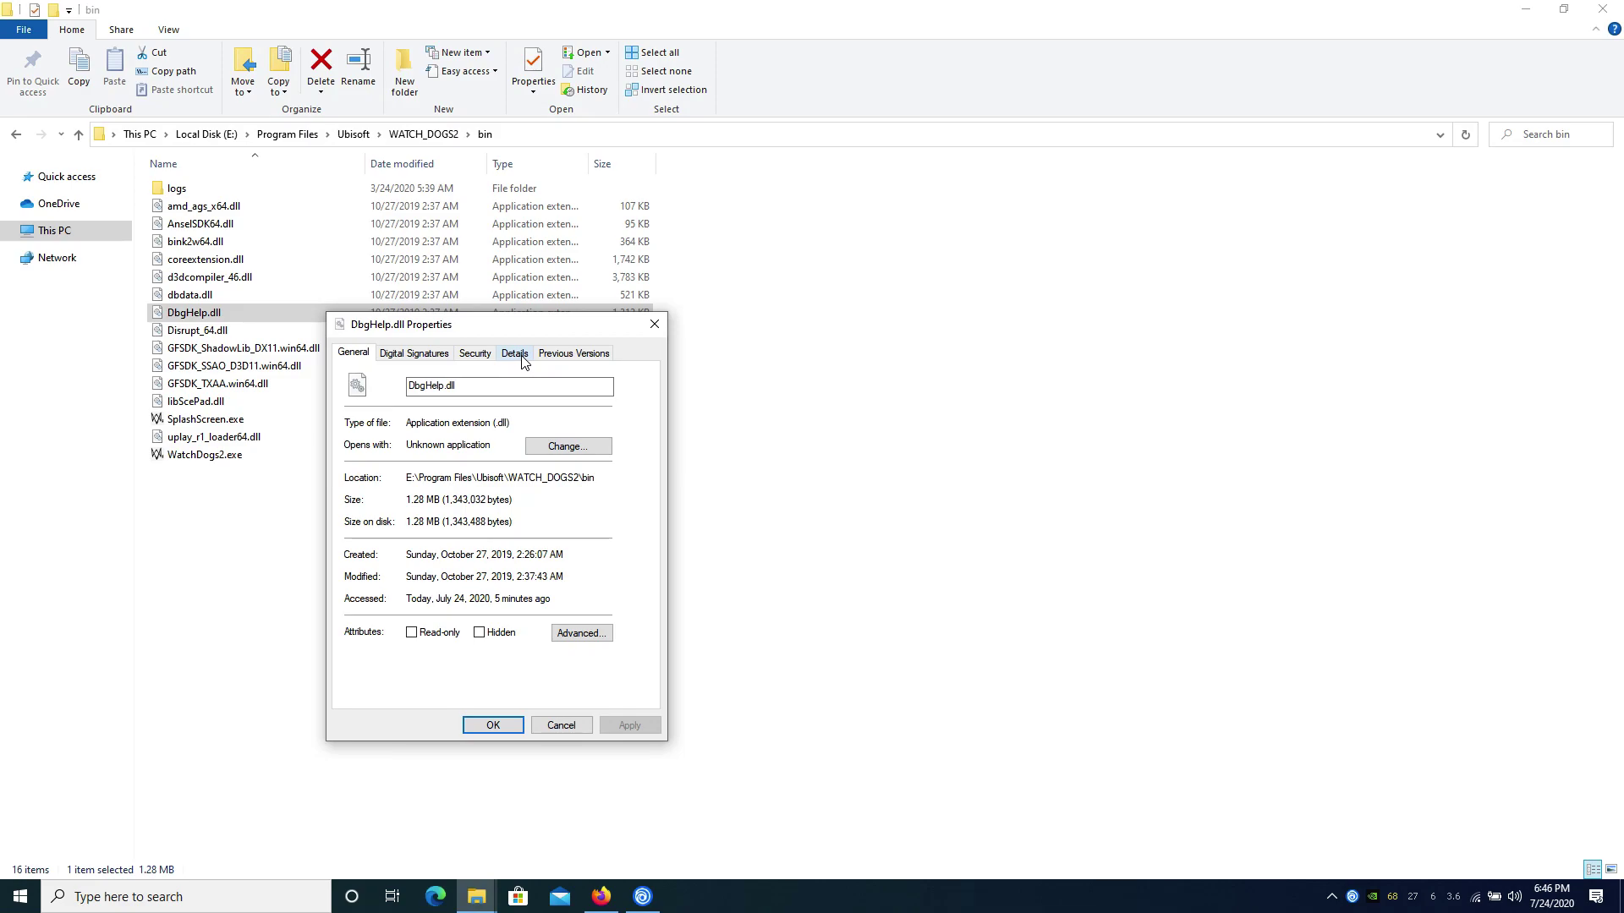
# Examine the digital signature details and certificate of DbgHelp.dll, then close its properties
pyautogui.click(442, 359)
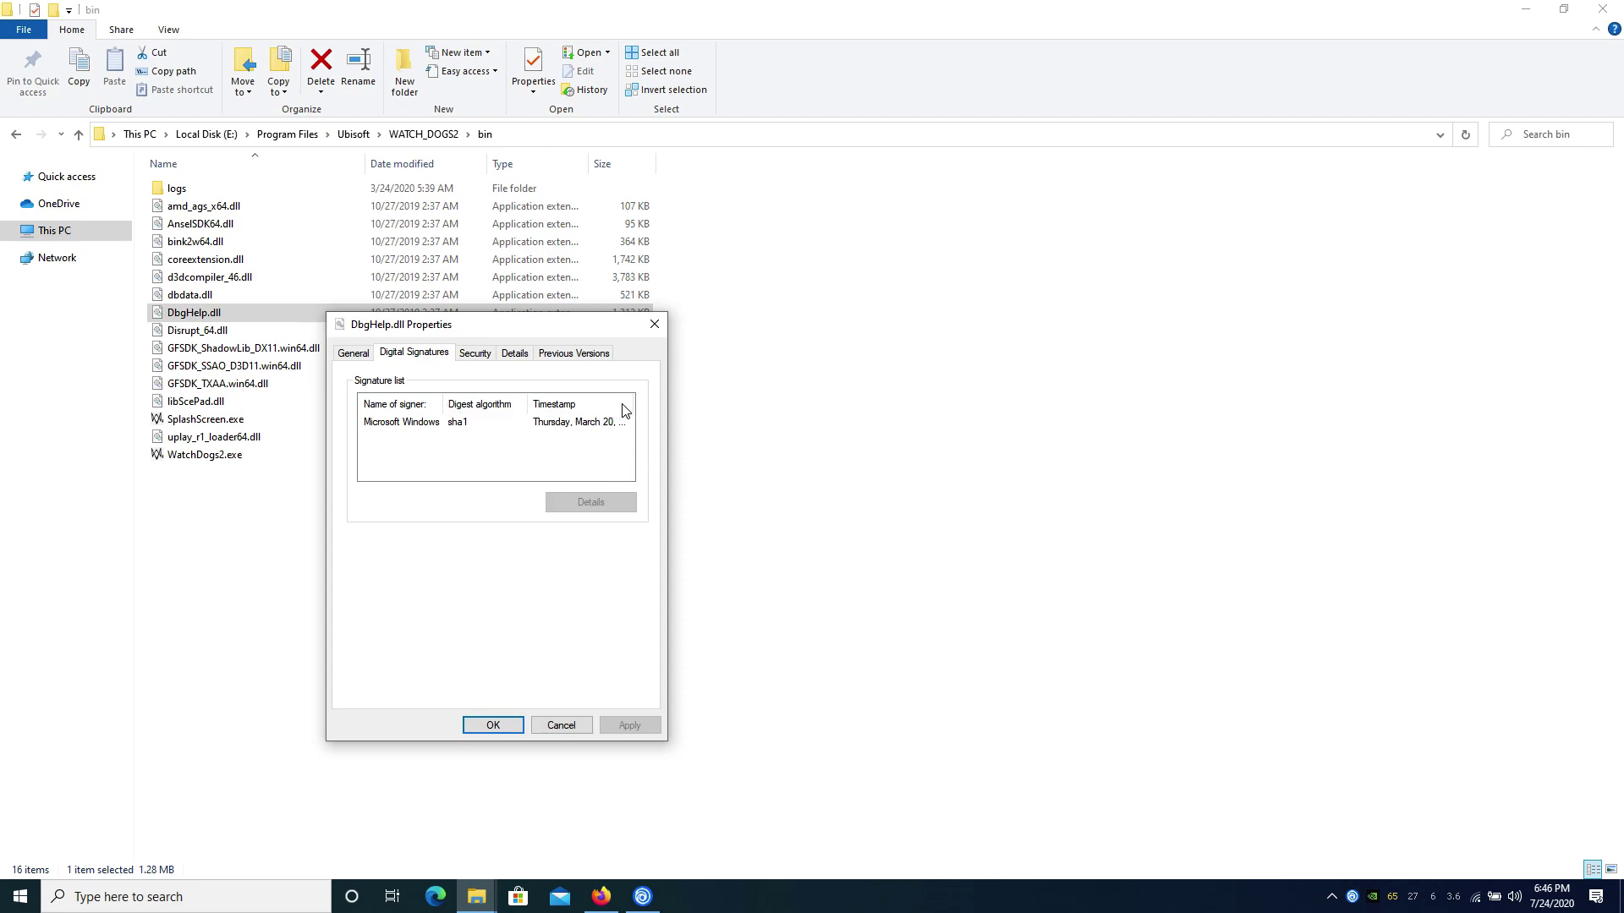
pyautogui.moveTo(535, 334); pyautogui.dragTo(604, 388)
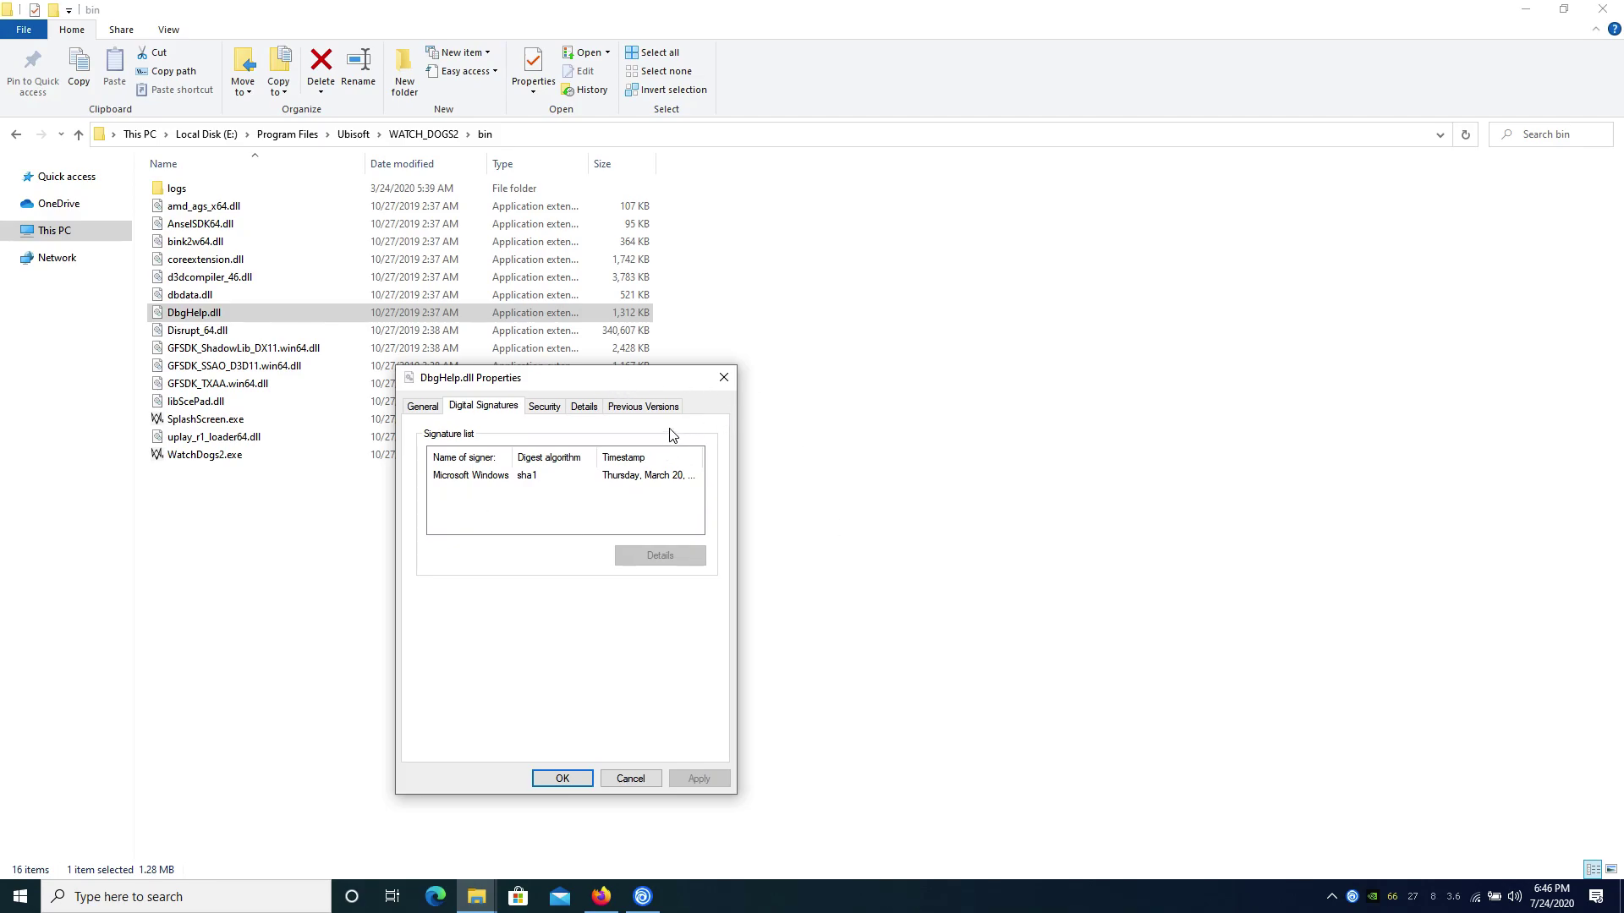
pyautogui.click(634, 476)
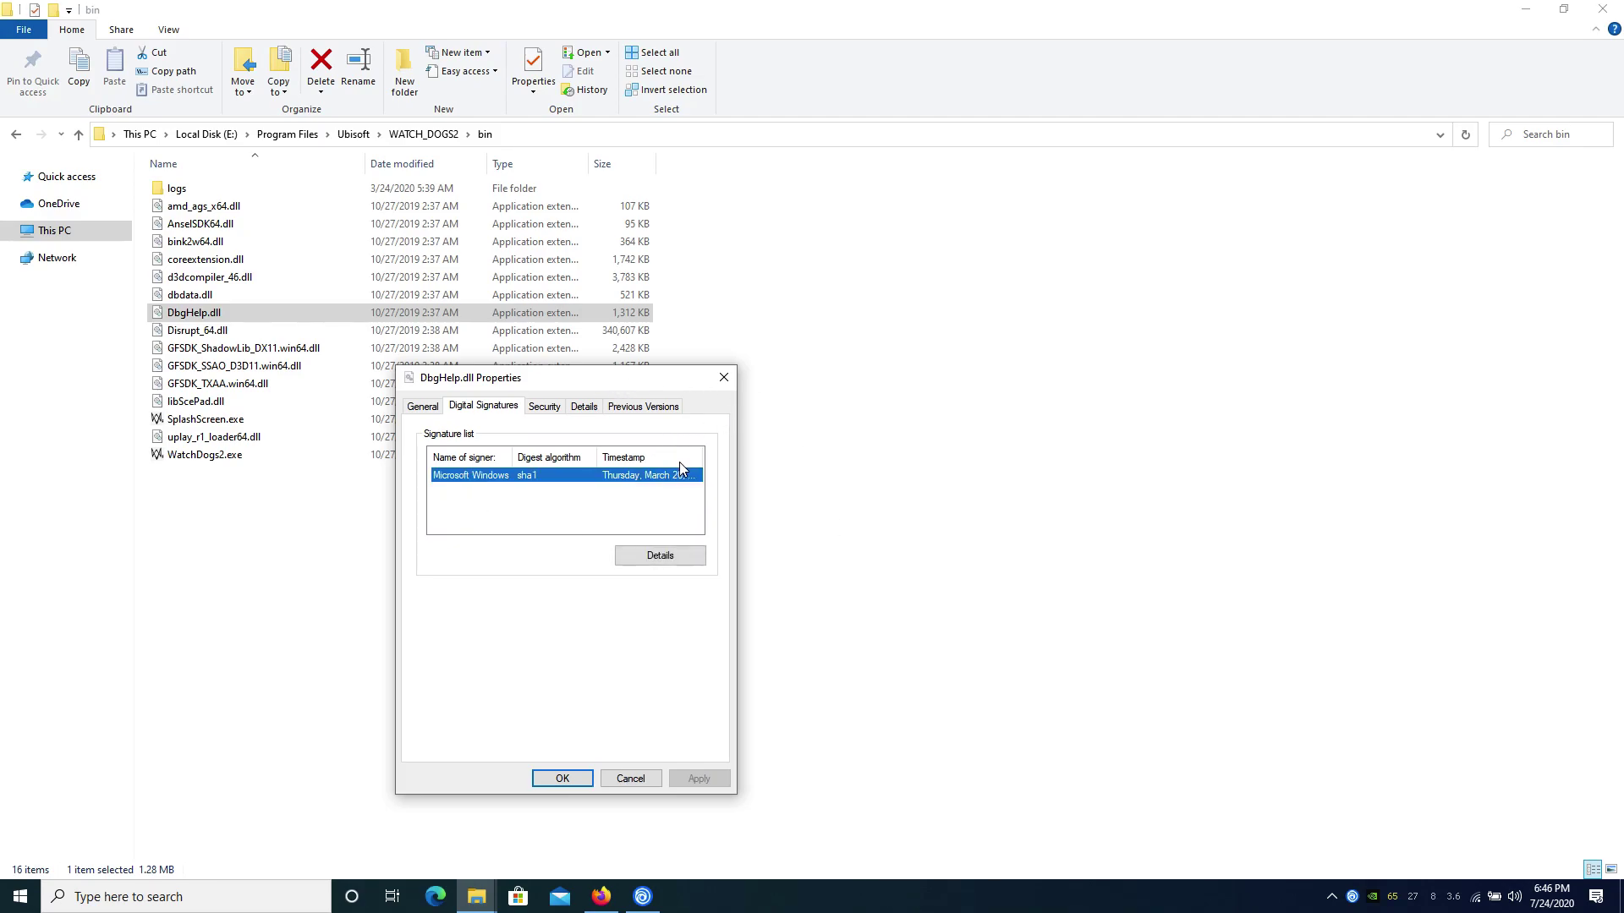
pyautogui.click(677, 554)
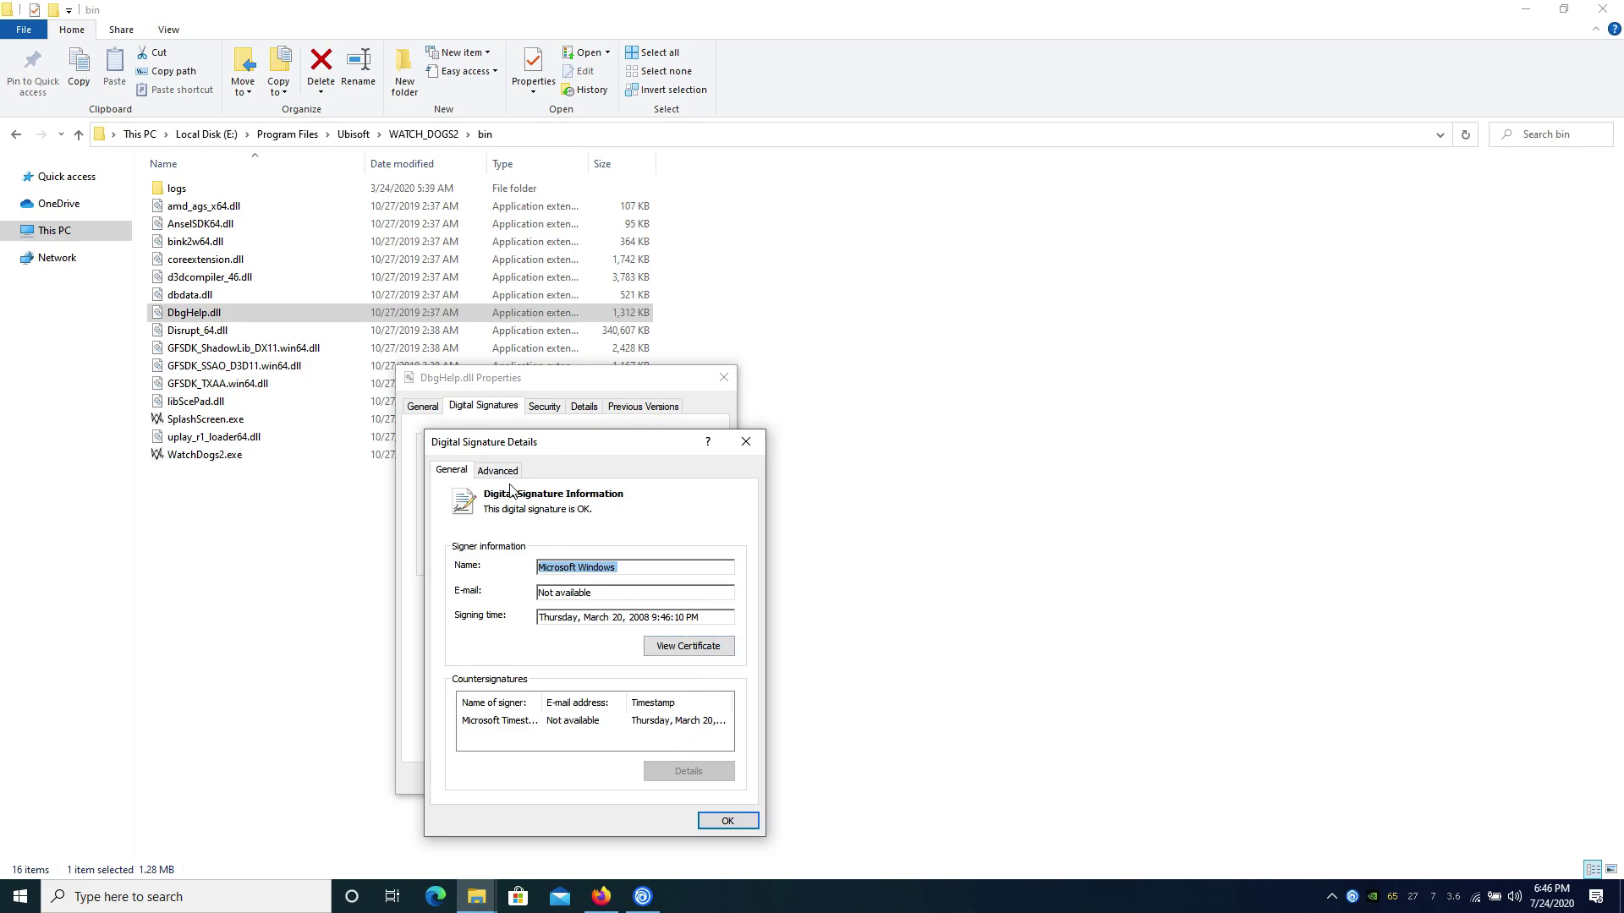
pyautogui.click(708, 654)
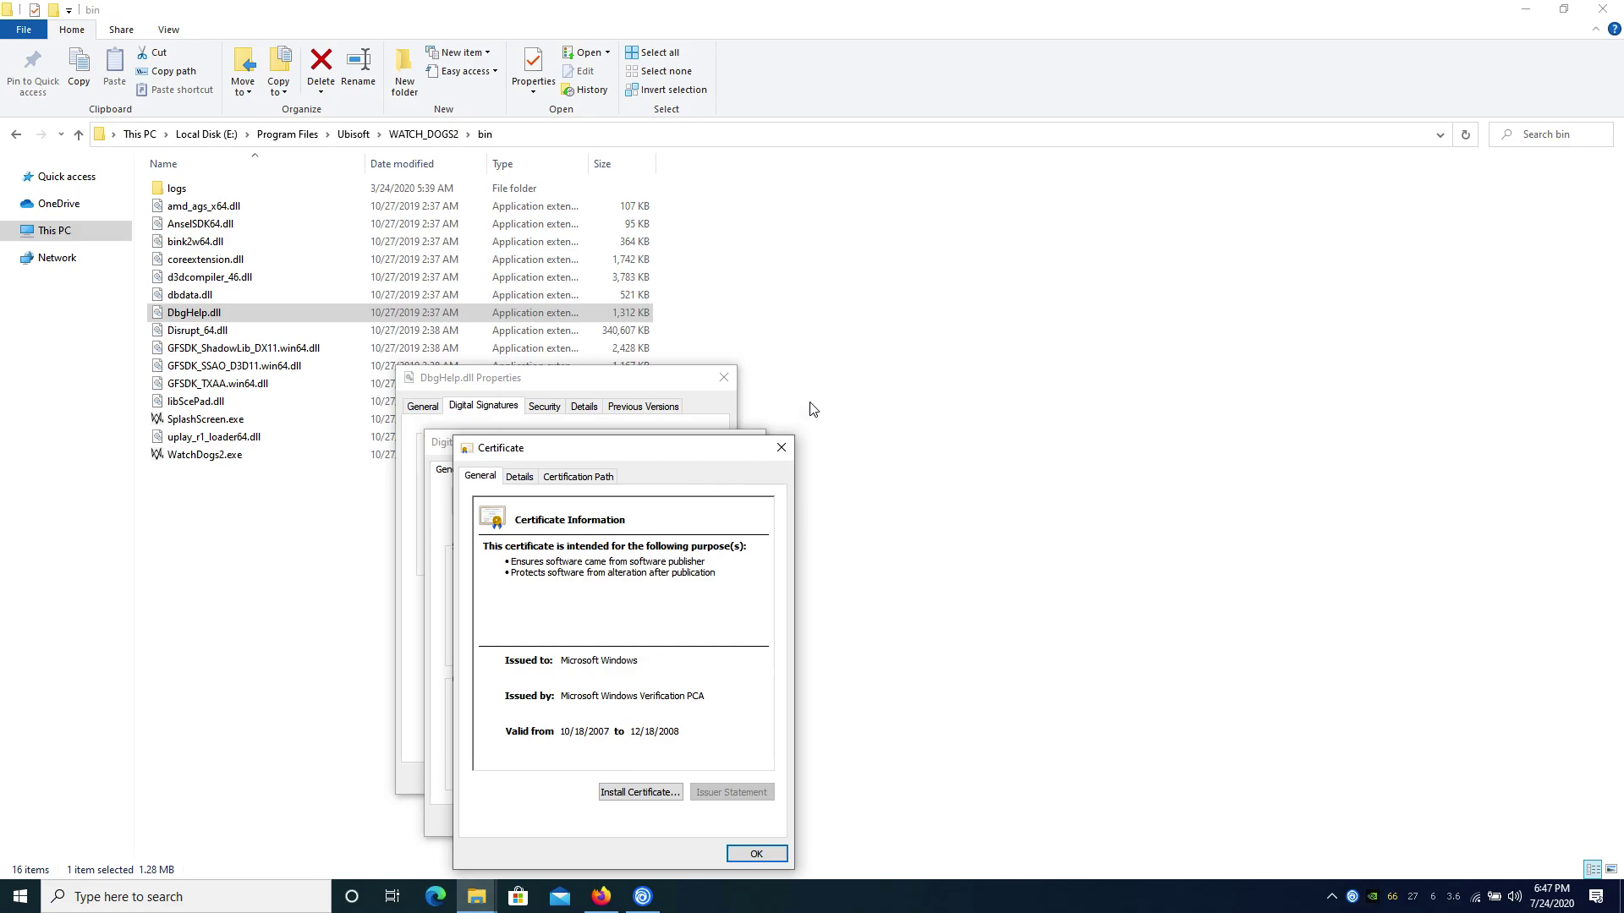
pyautogui.click(781, 449)
pyautogui.click(743, 442)
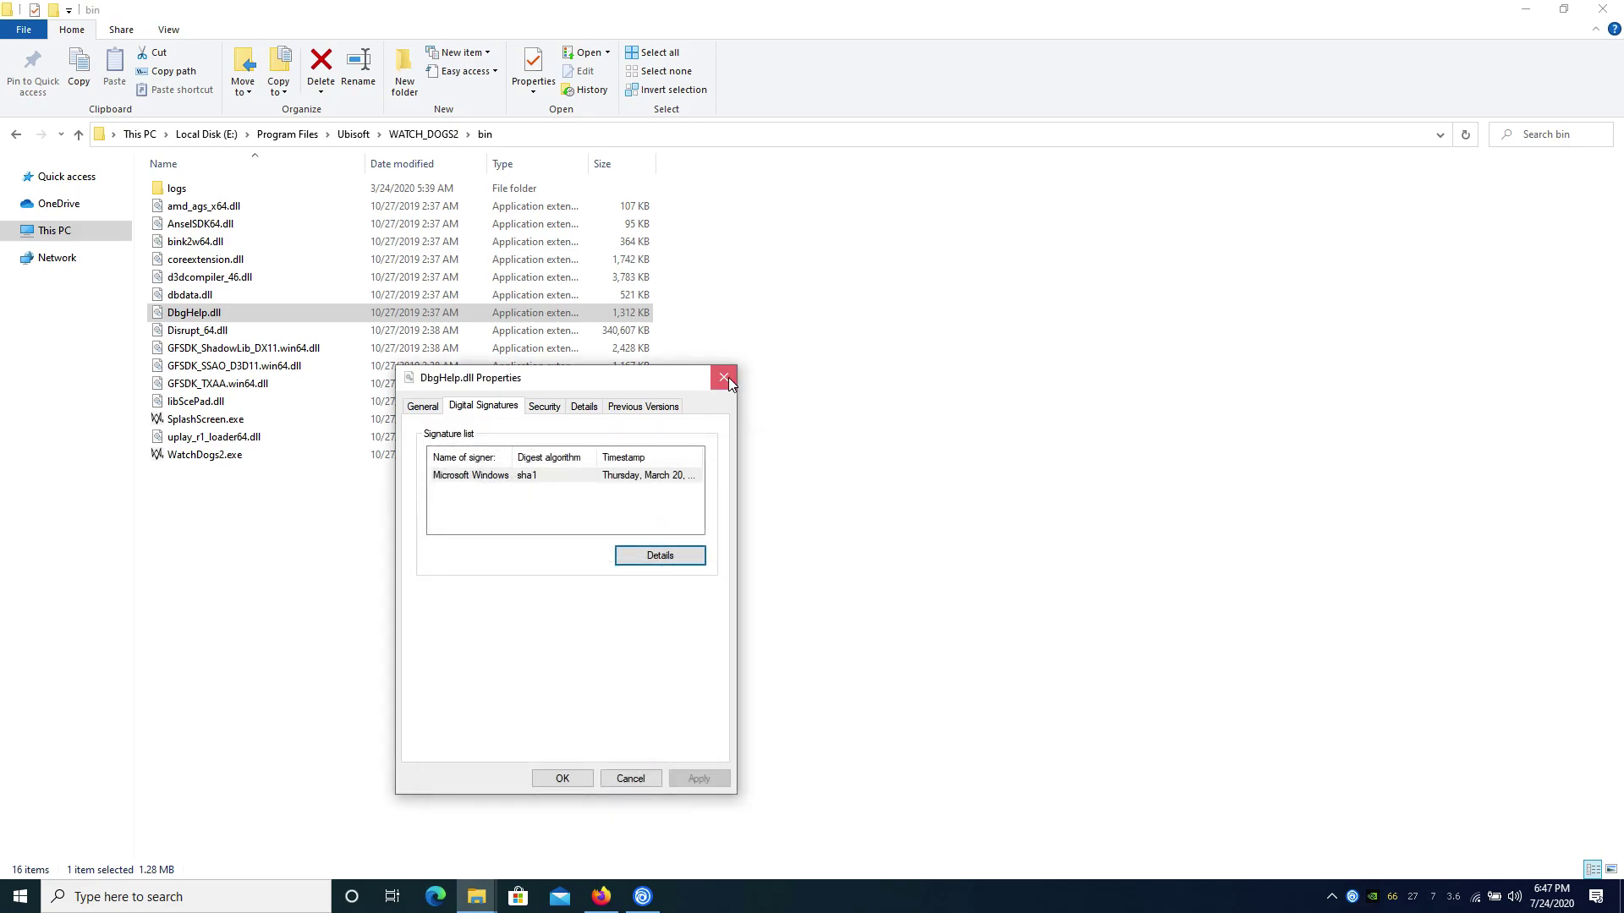
pyautogui.click(725, 377)
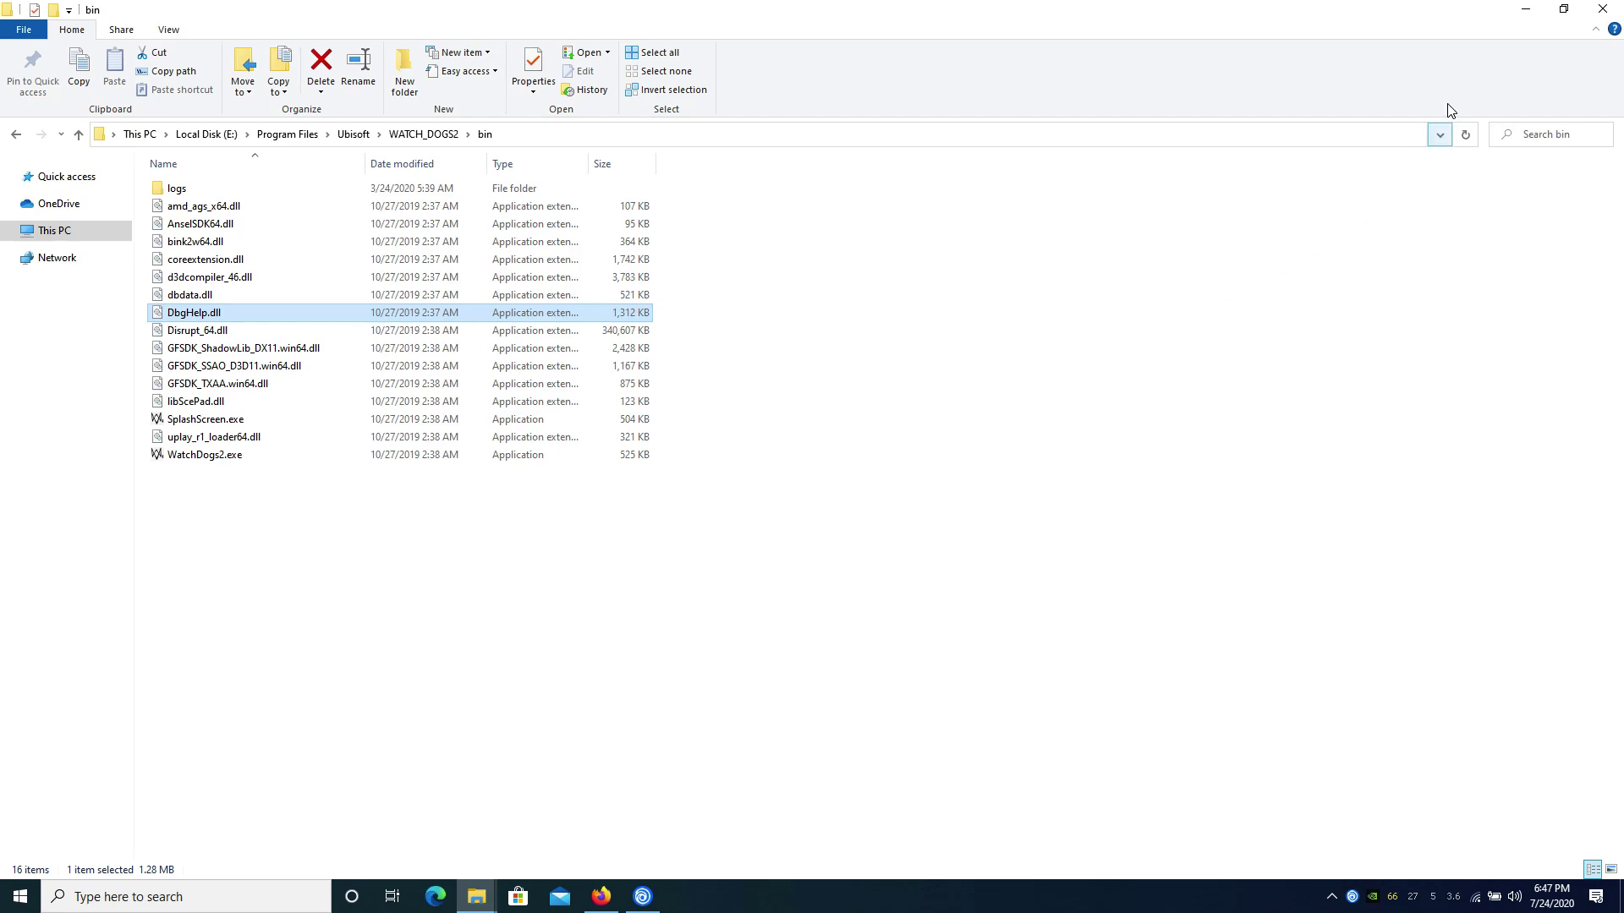
# Return to Uplay, try launching Watch Dogs 2 again, and close the resulting Easy Anti-Cheat error
pyautogui.click(1525, 9)
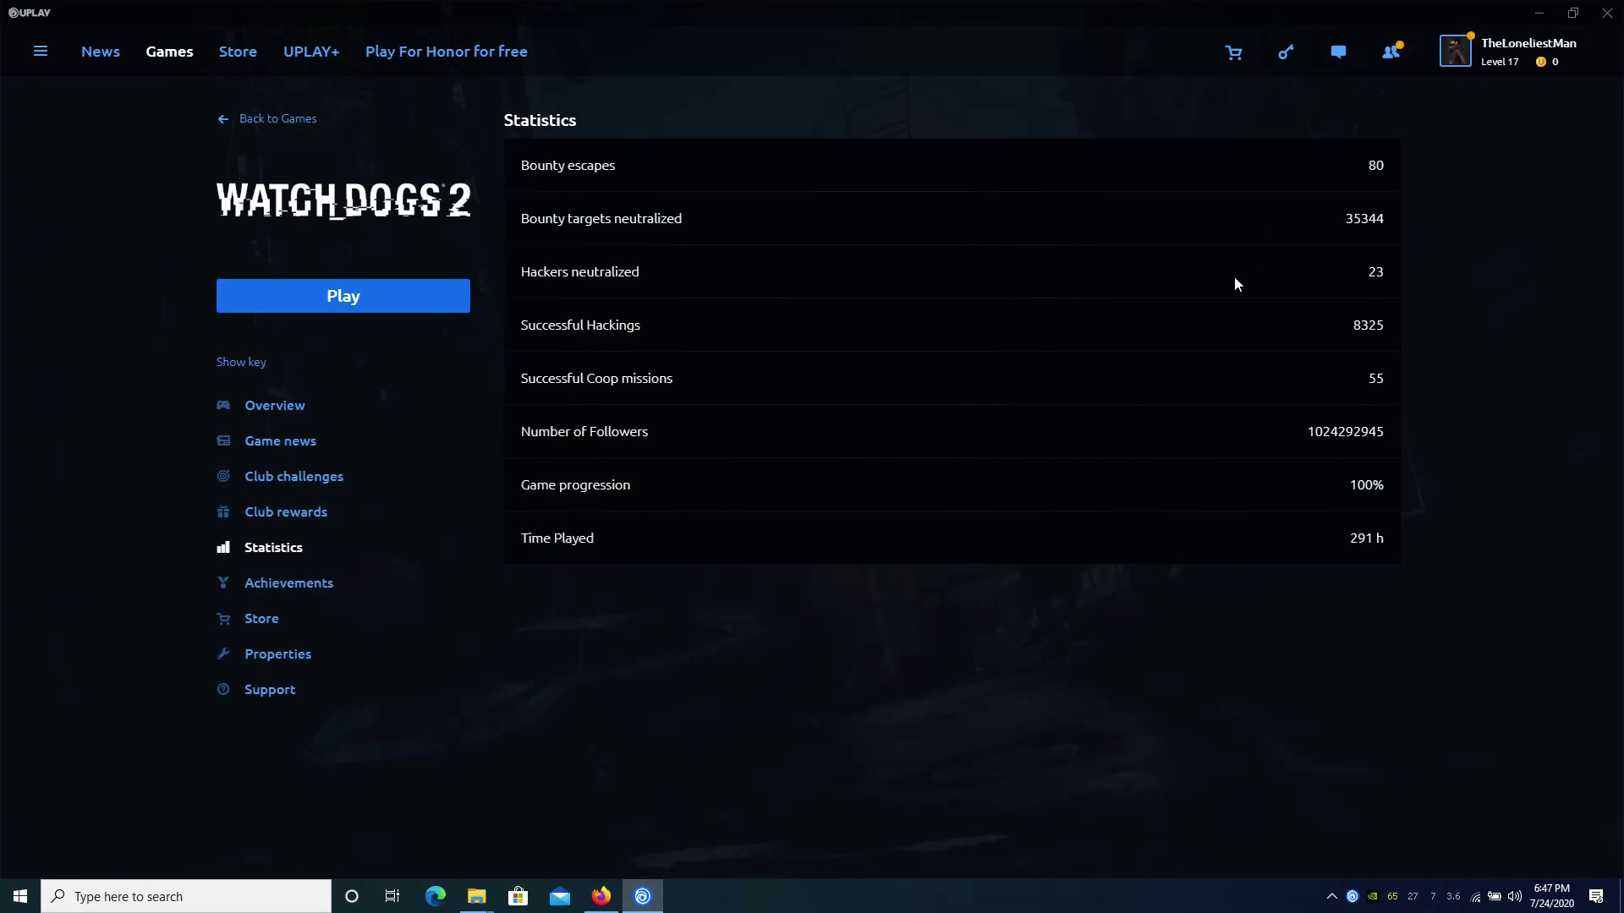
pyautogui.click(423, 298)
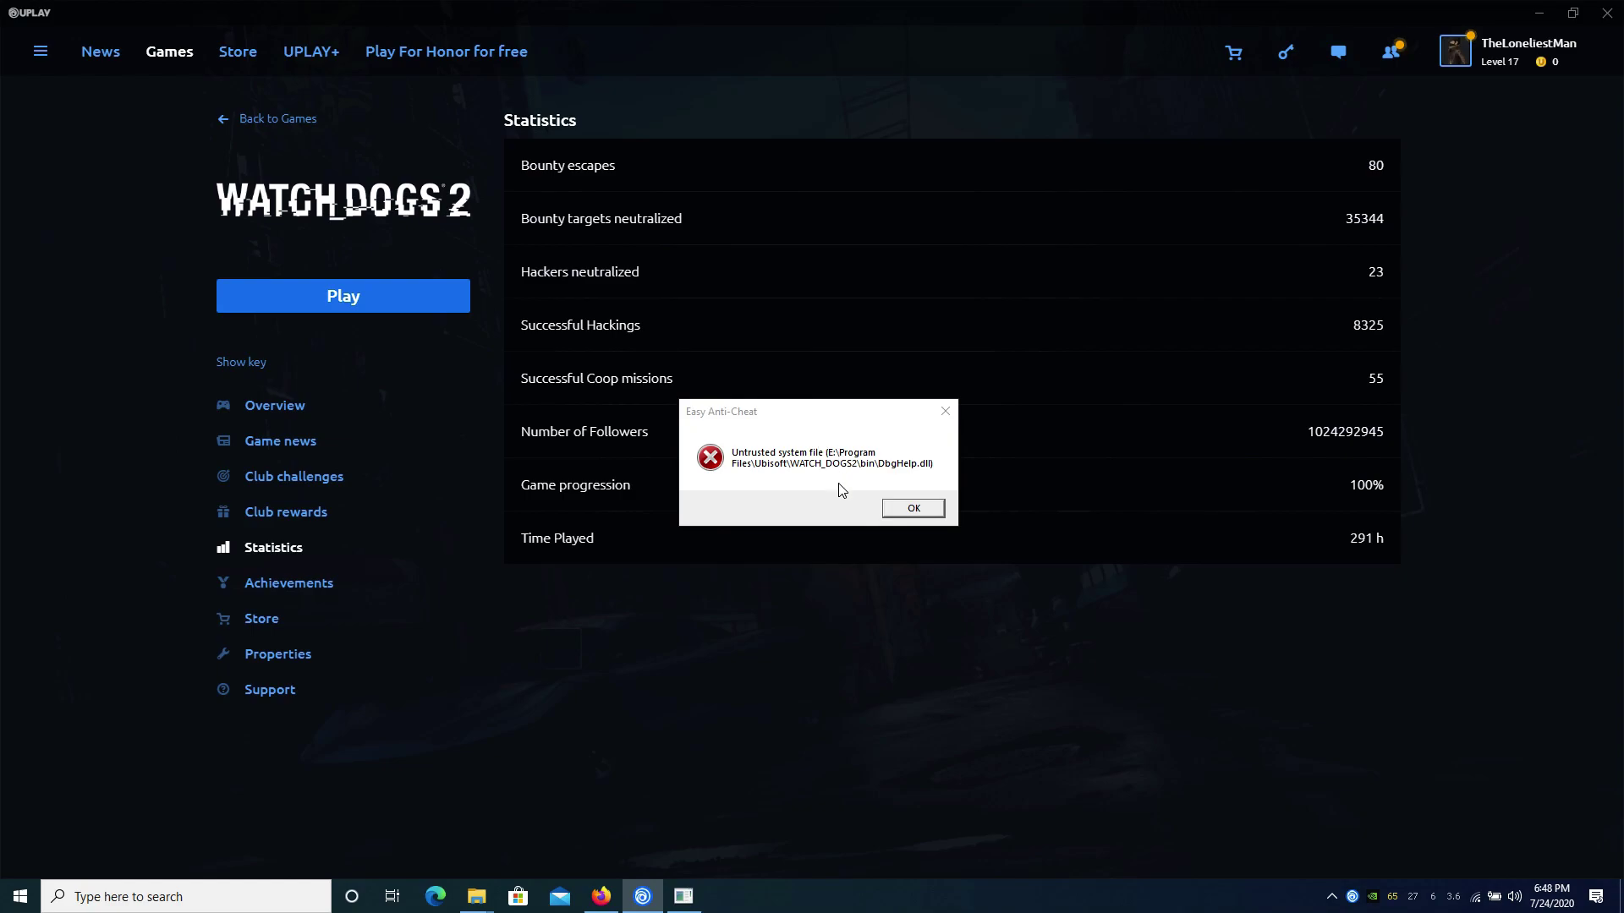
pyautogui.click(825, 520)
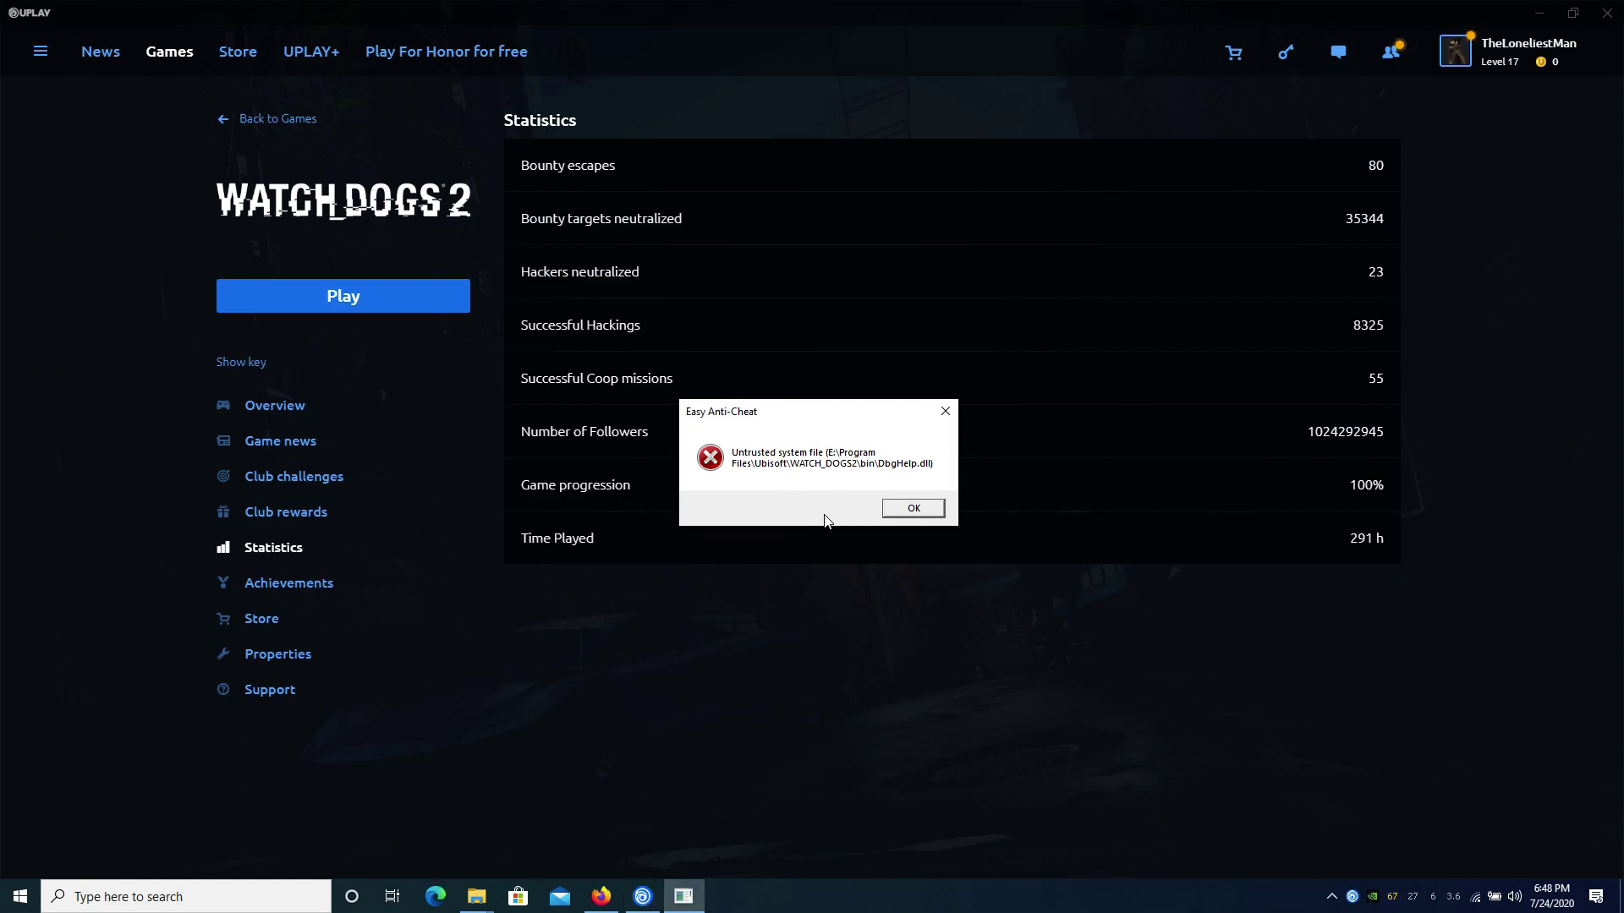
pyautogui.click(912, 511)
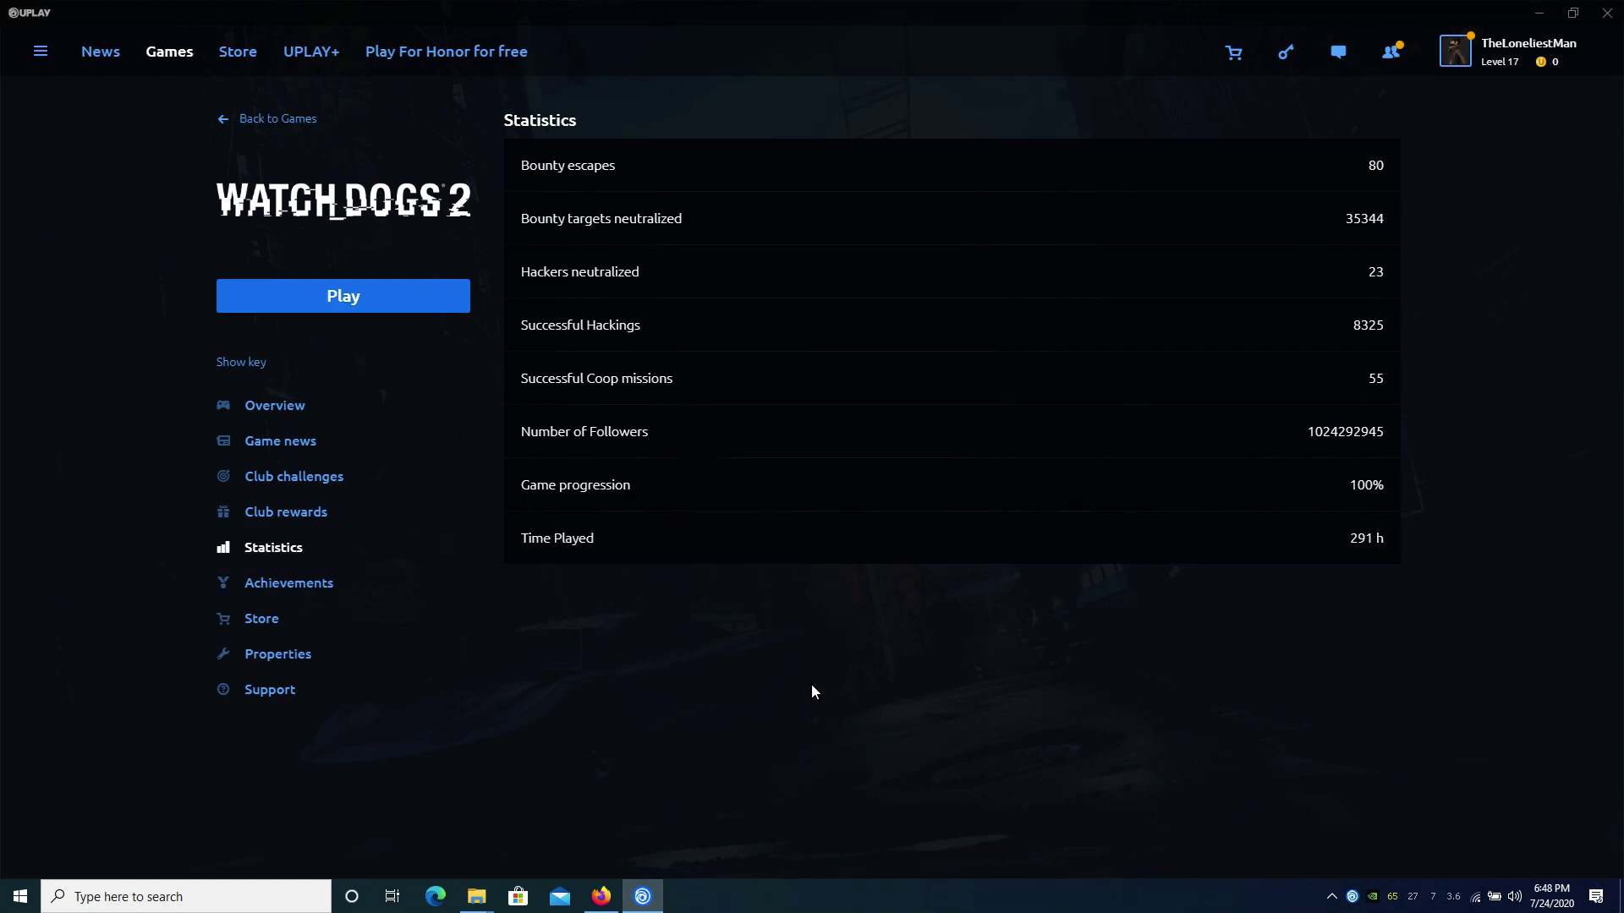
# Bring up the Windows system shortcuts that include the shut down and sign out options
pyautogui.rightClick(20, 896)
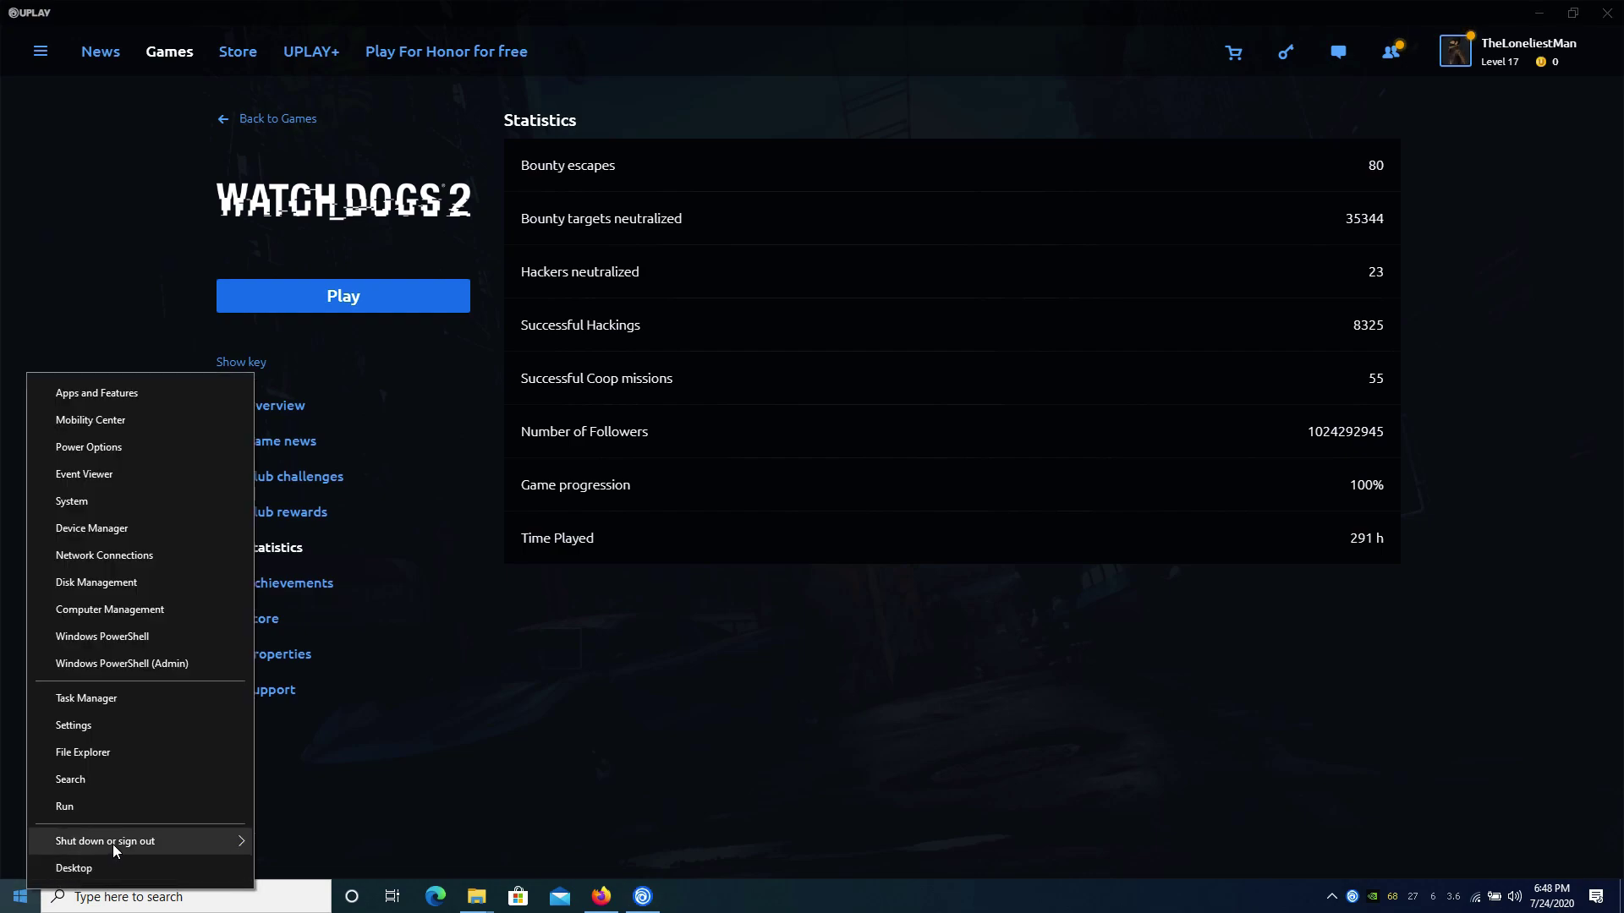